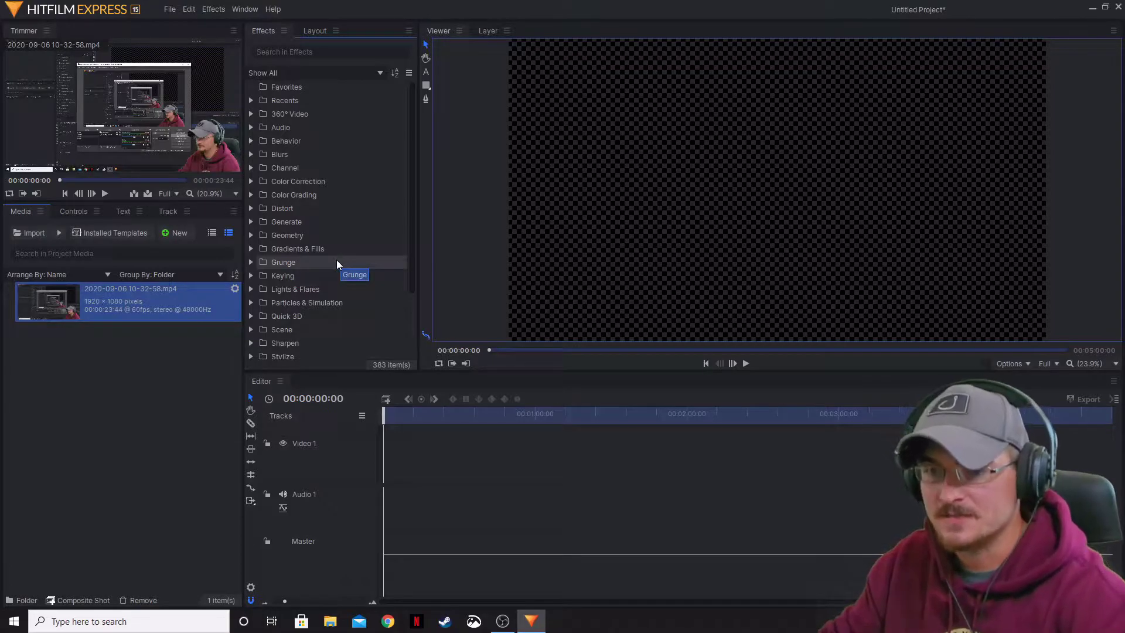
# Widen the audio effects list, create composite shot 'Audio', and drop the mp4 clip in as its layer
pyautogui.click(250, 127)
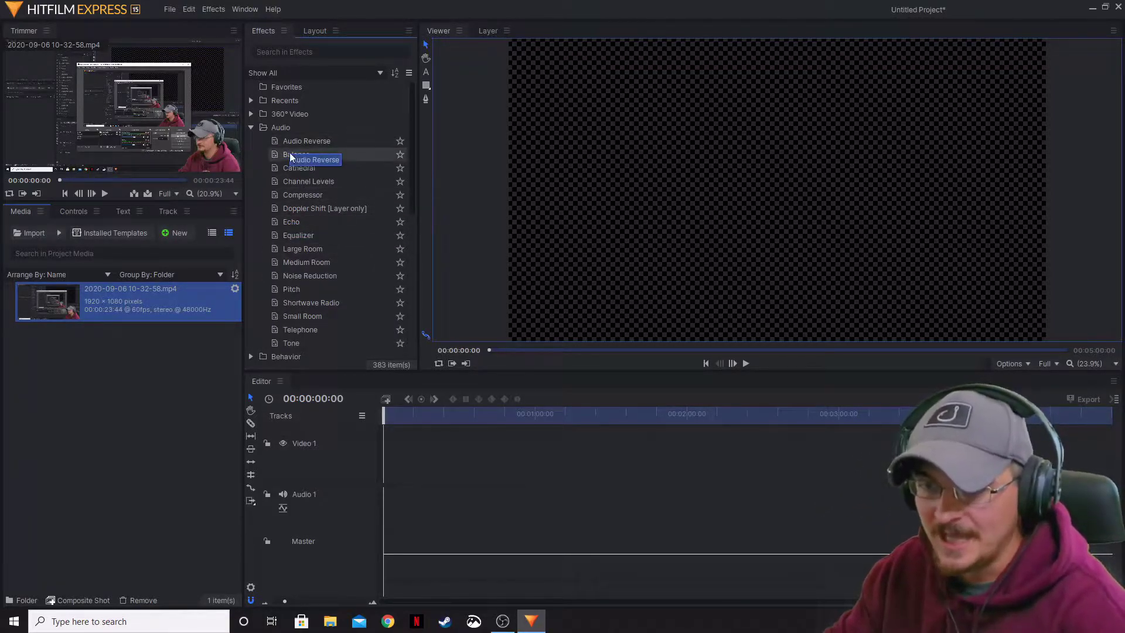
pyautogui.moveTo(420, 226); pyautogui.dragTo(426, 226)
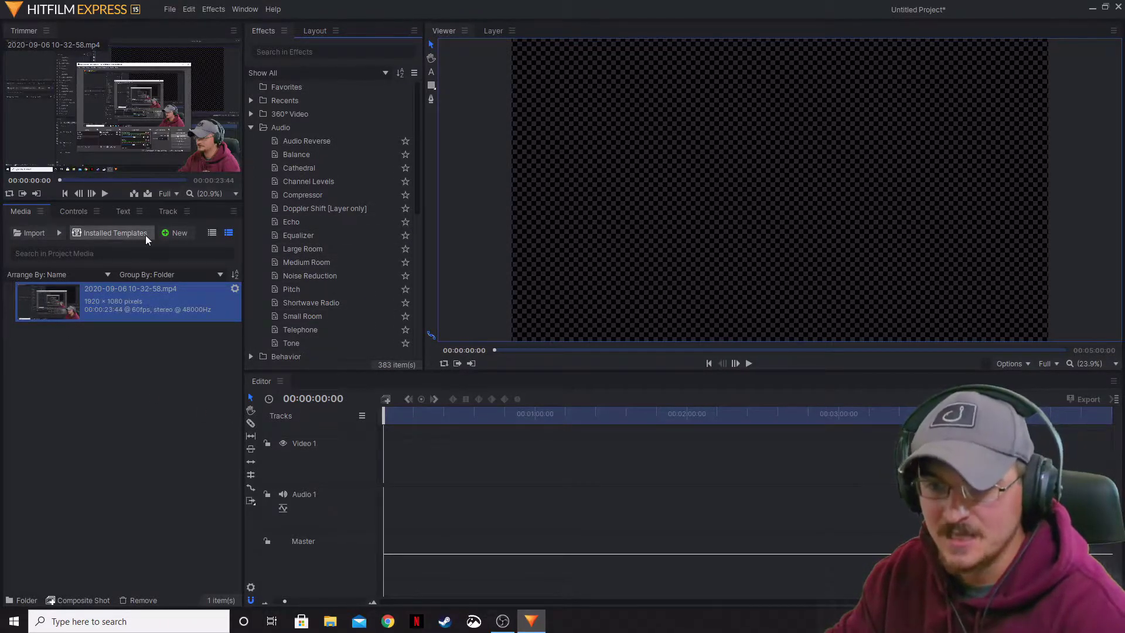
pyautogui.click(177, 235)
pyautogui.click(189, 245)
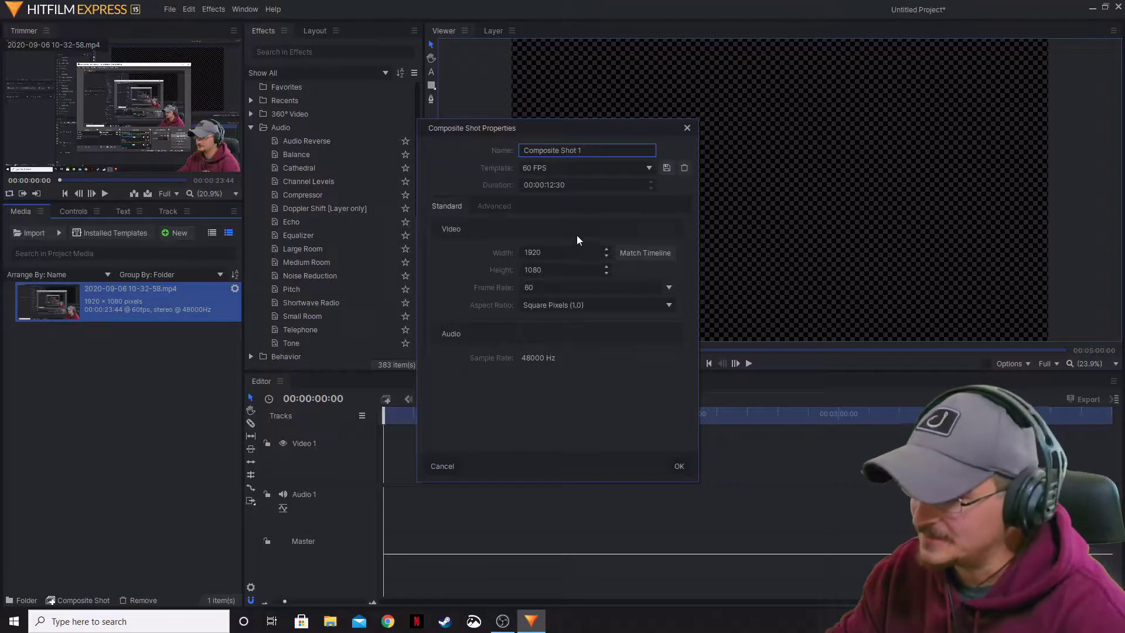
pyautogui.tripleClick(557, 150)
pyautogui.write('Audio')
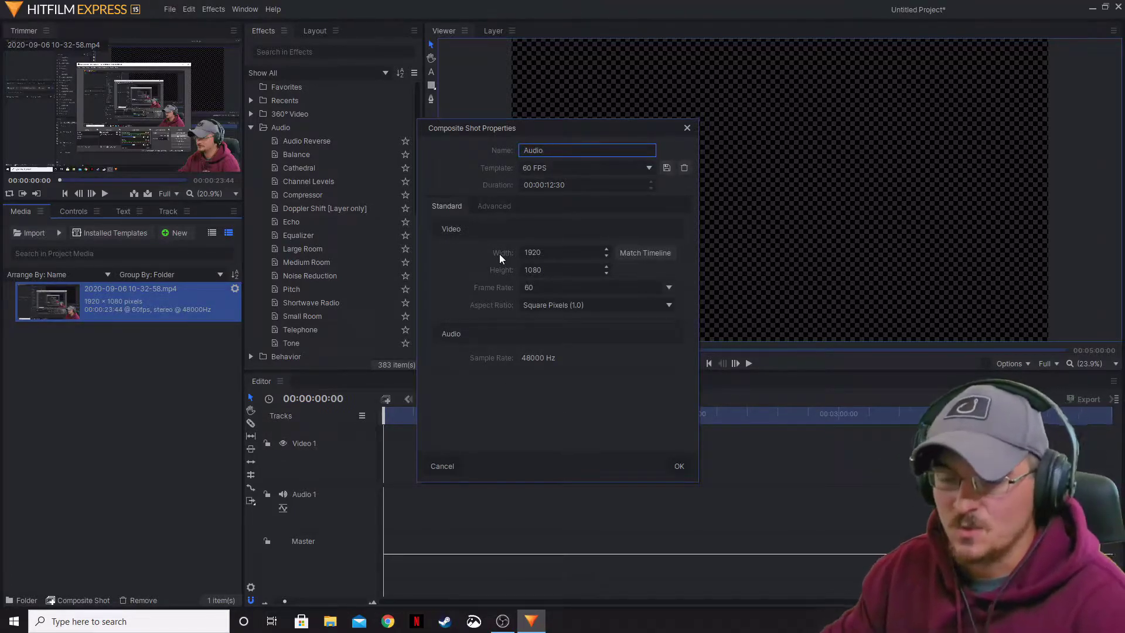
pyautogui.click(679, 466)
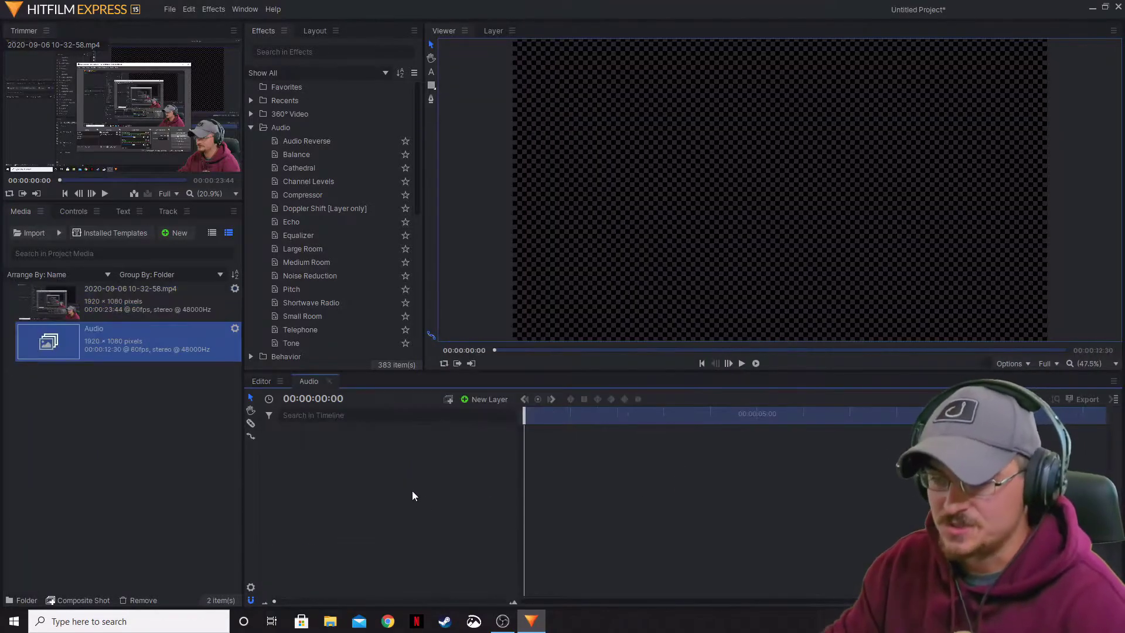
pyautogui.click(113, 304)
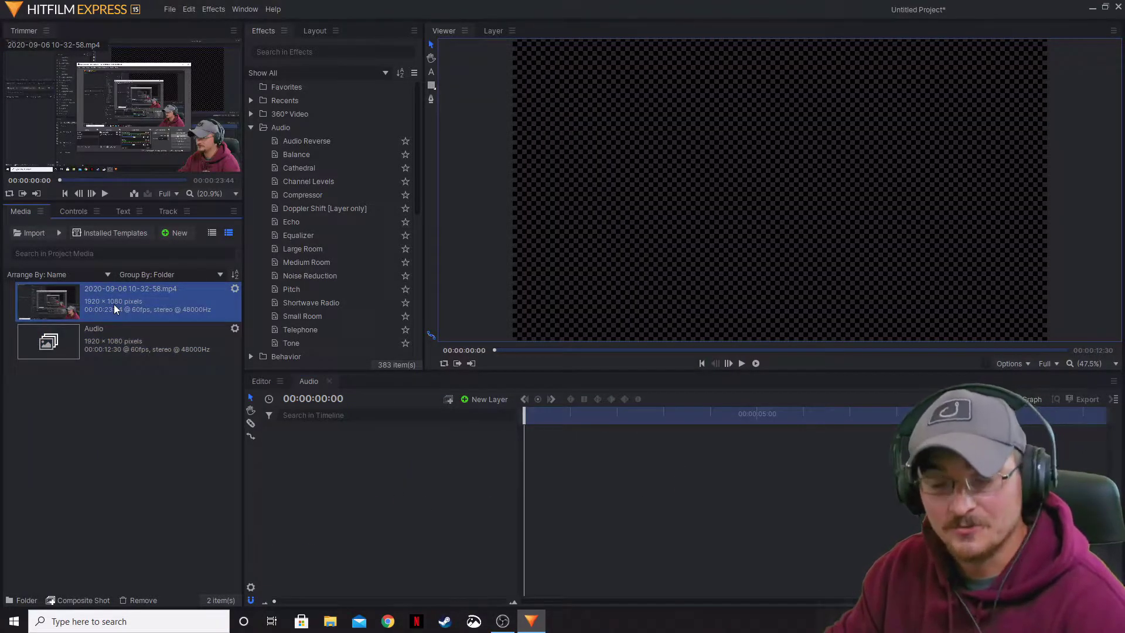
pyautogui.moveTo(113, 304); pyautogui.dragTo(1086, 289)
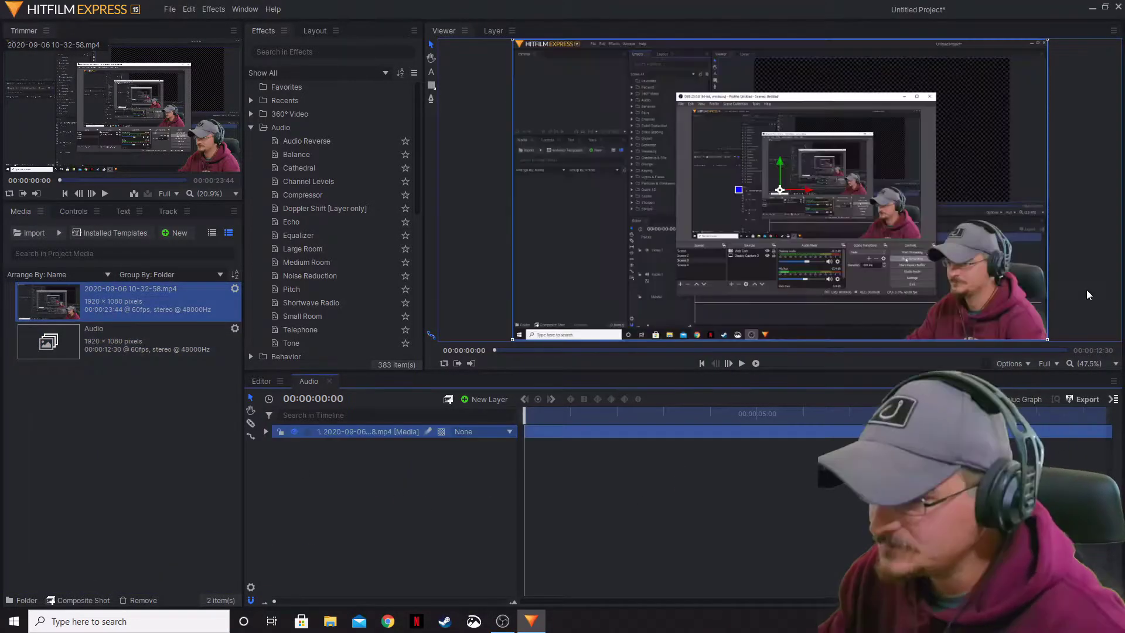
# Apply Audio Reverse to the clip layer and play the shot to hear it
pyautogui.click(467, 503)
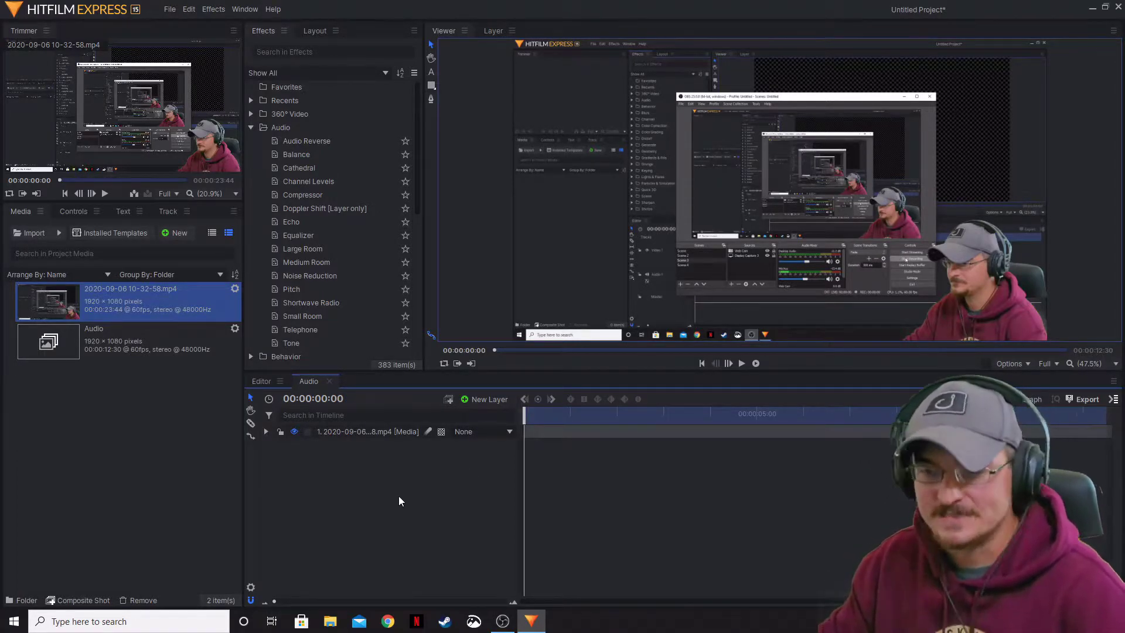
pyautogui.moveTo(319, 144); pyautogui.dragTo(370, 435)
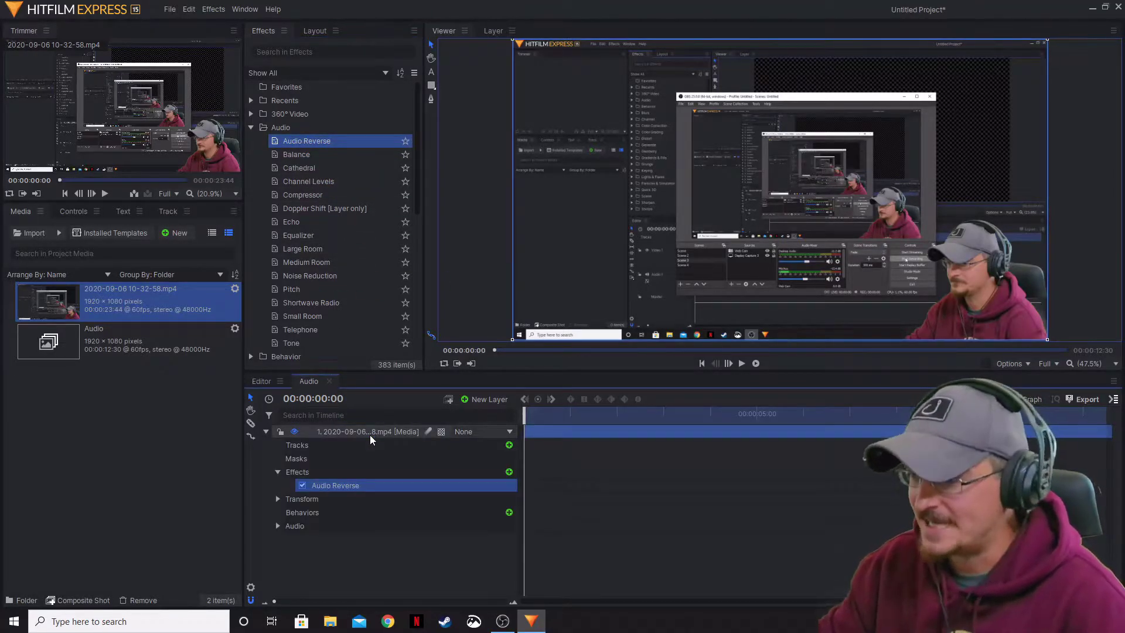
pyautogui.click(742, 364)
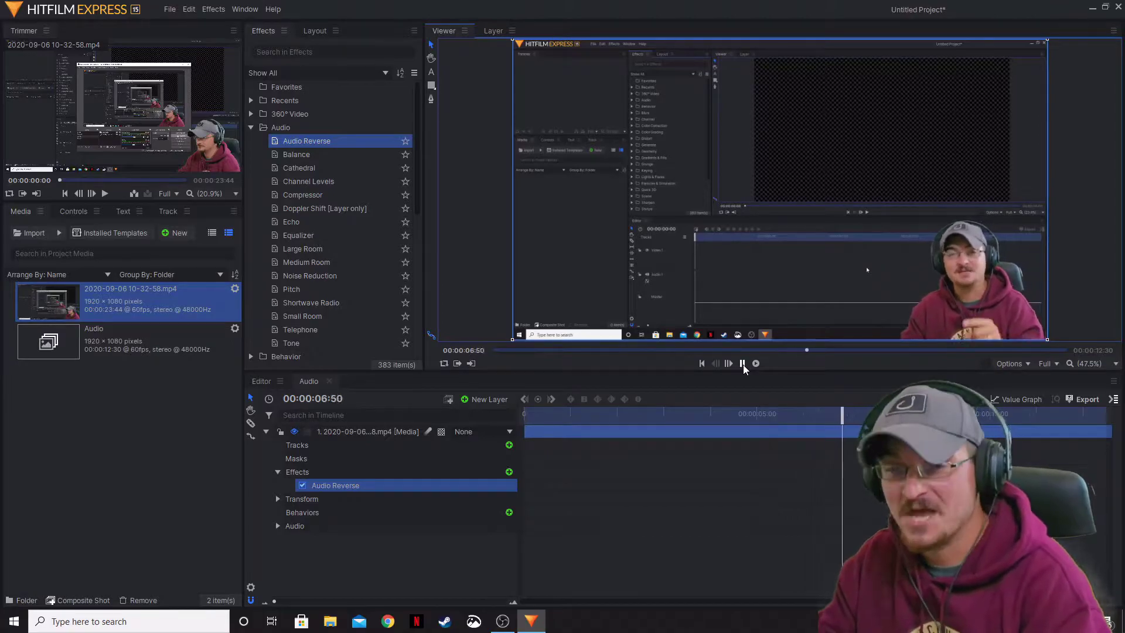
pyautogui.click(743, 364)
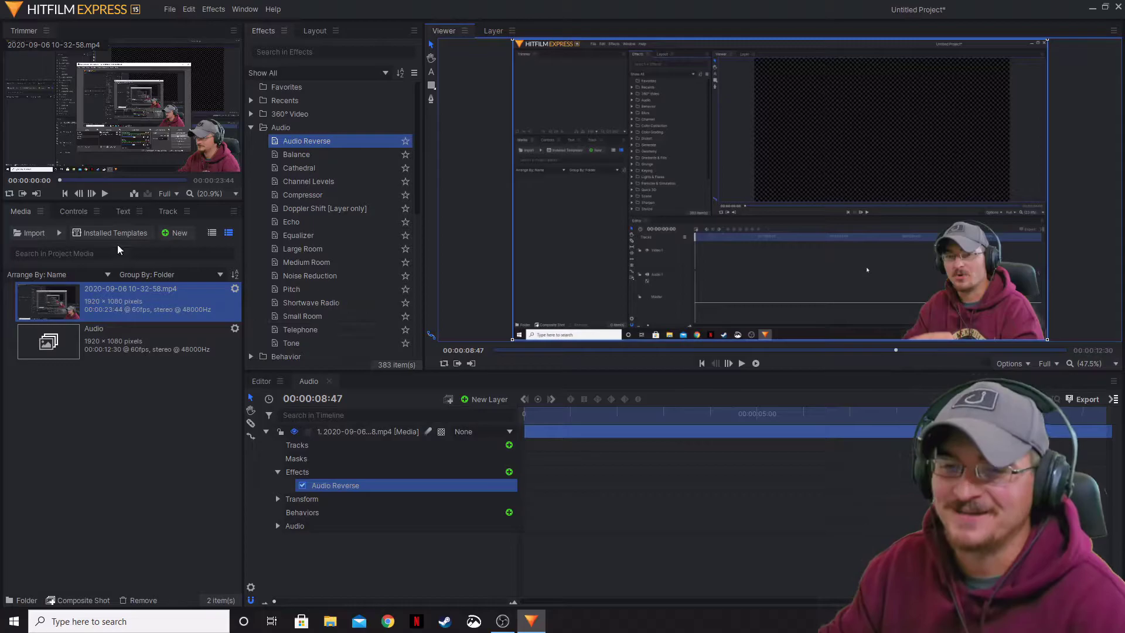
# Delete Audio Reverse from the layer's effects in the Controls panel
pyautogui.click(73, 211)
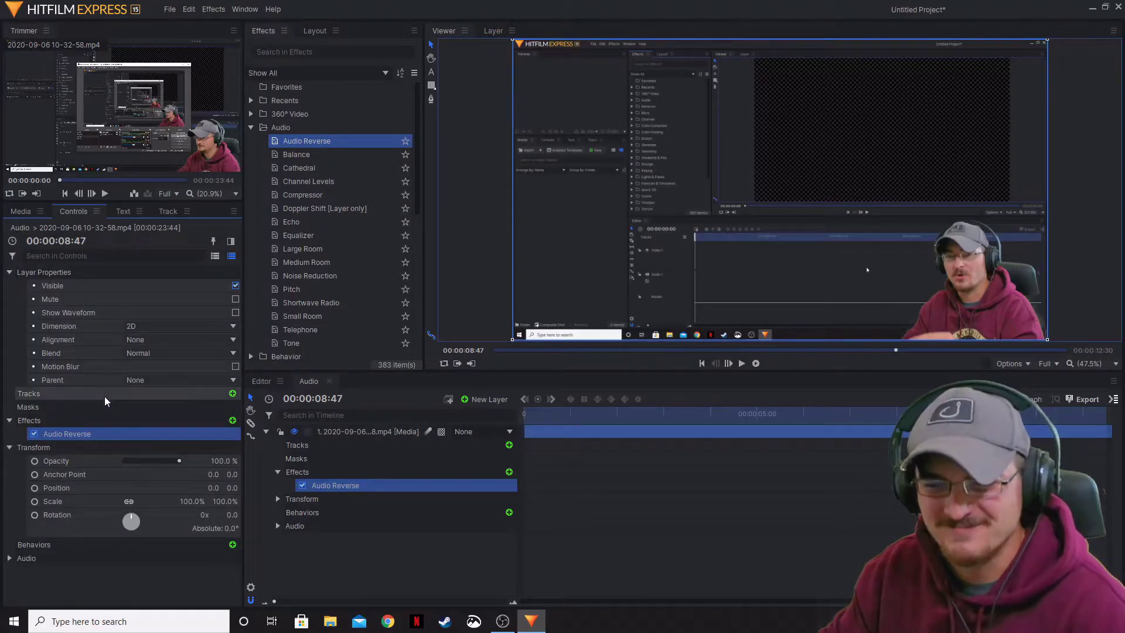
pyautogui.click(9, 273)
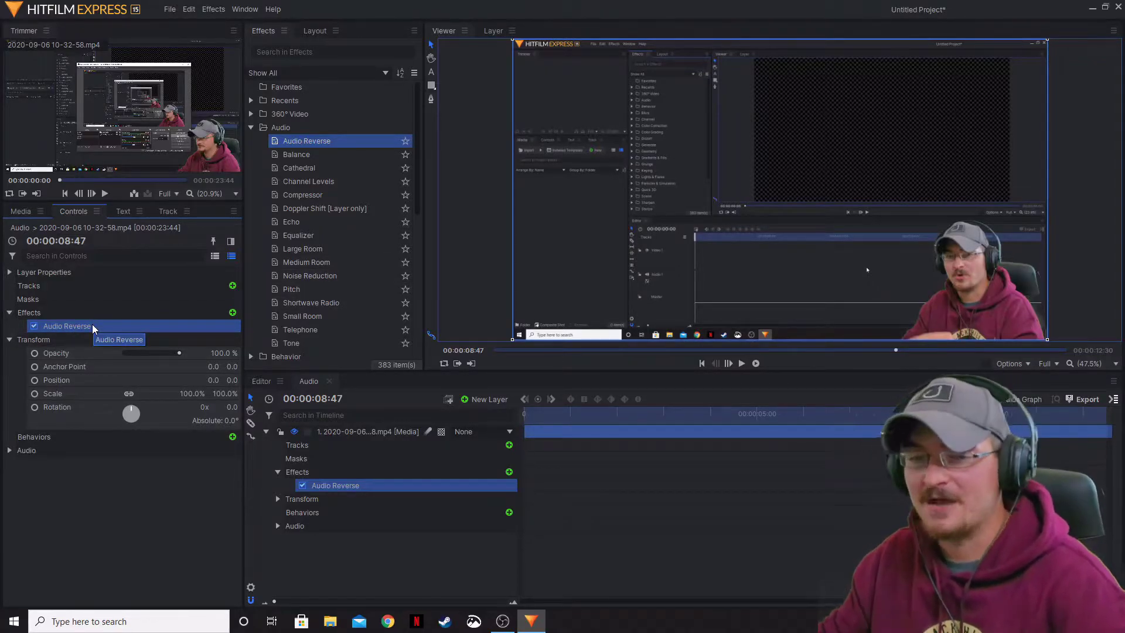
pyautogui.click(9, 314)
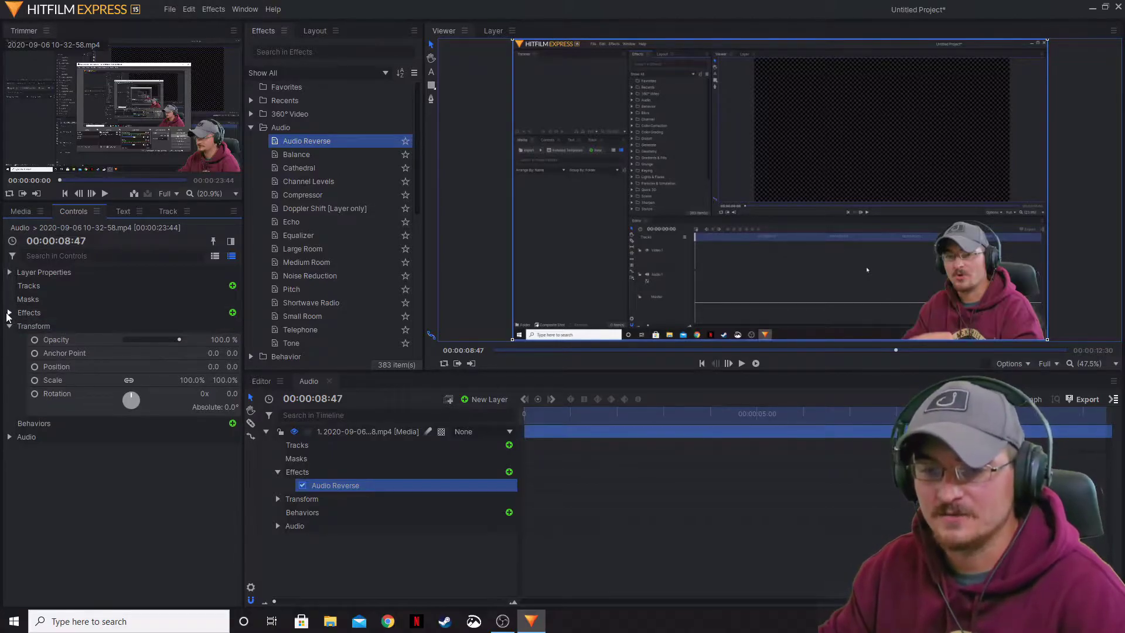
pyautogui.click(9, 313)
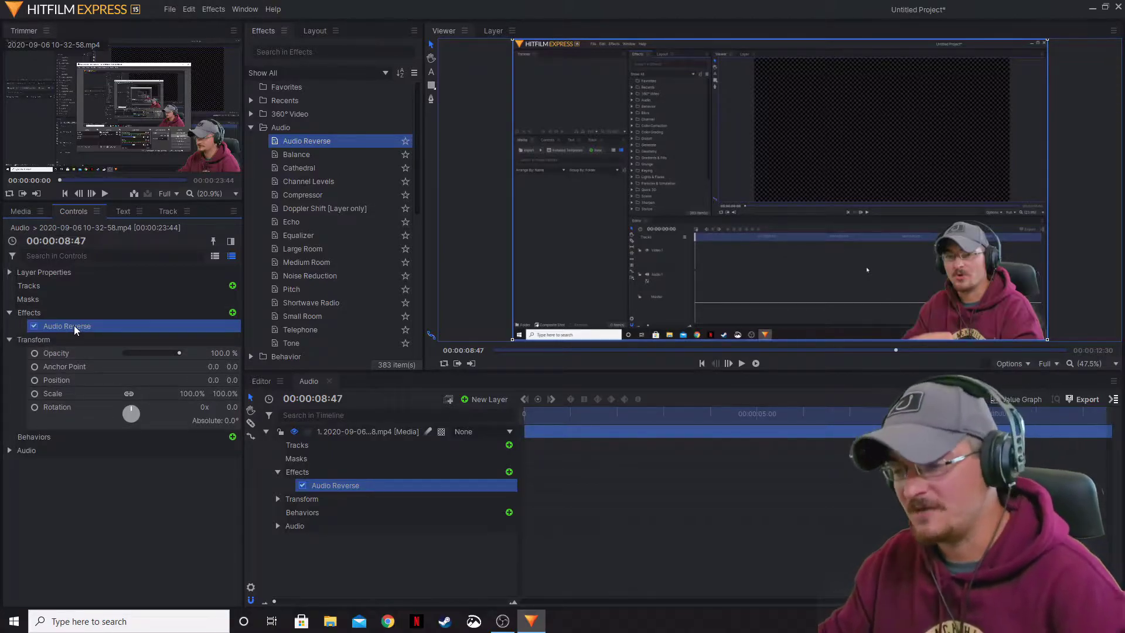
pyautogui.press('Delete')
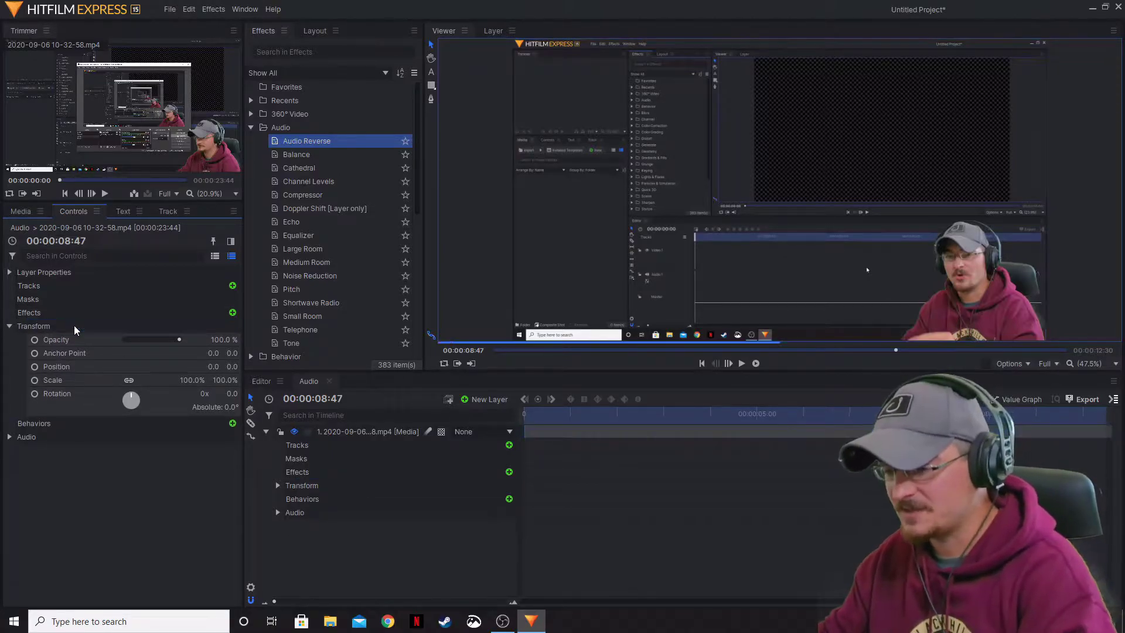
# Apply Balance with the Left preset and play from about six seconds in
pyautogui.click(303, 159)
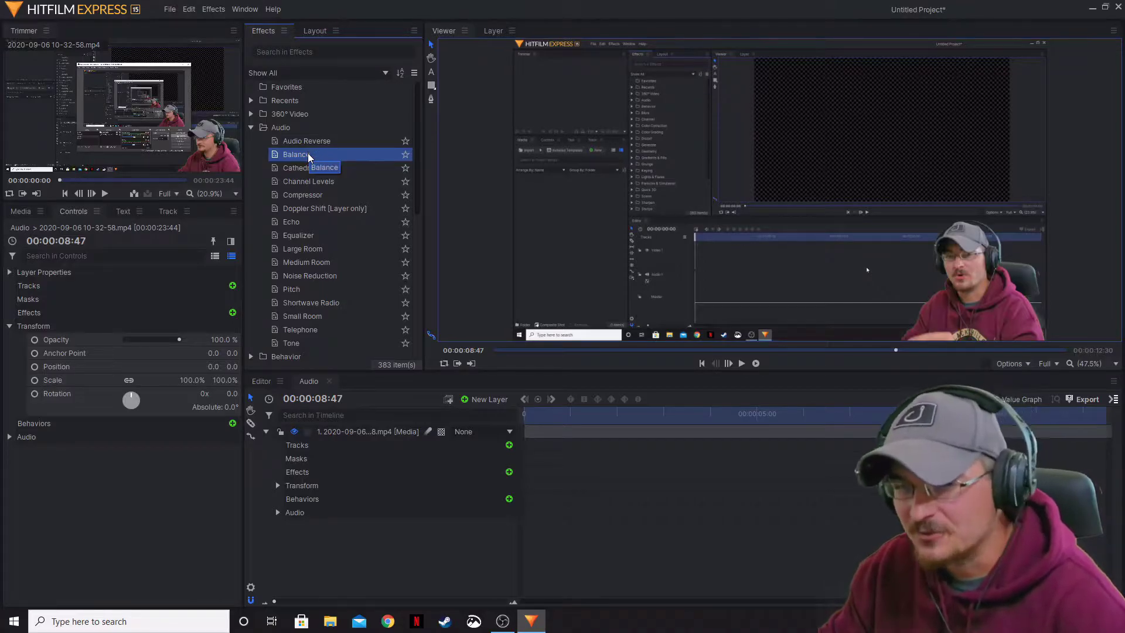
pyautogui.moveTo(308, 157); pyautogui.dragTo(368, 436)
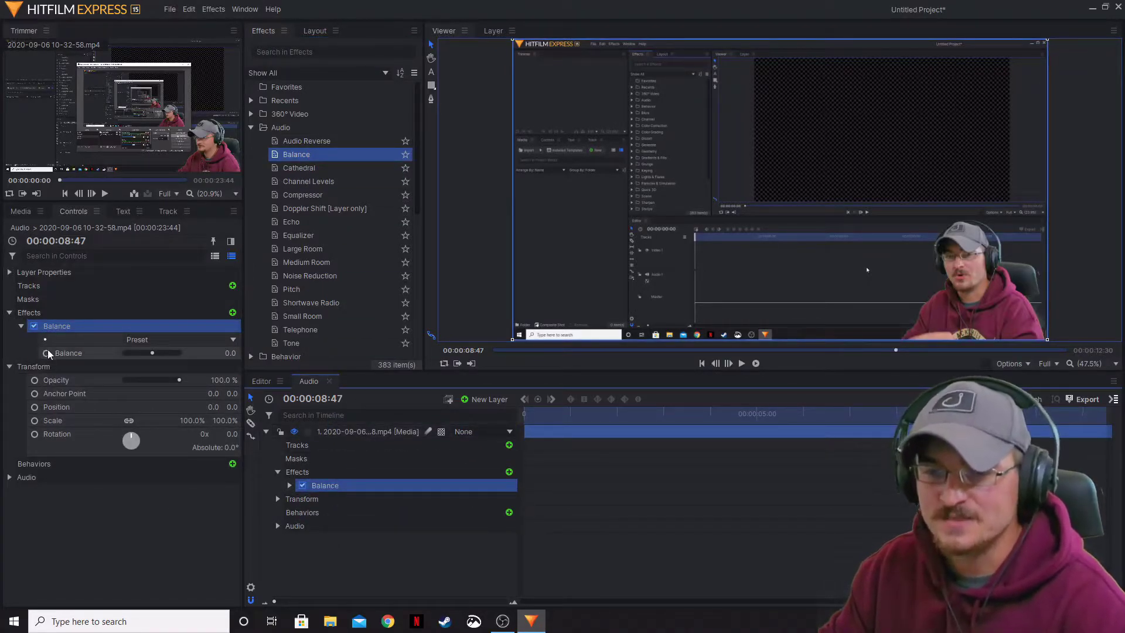
pyautogui.click(154, 340)
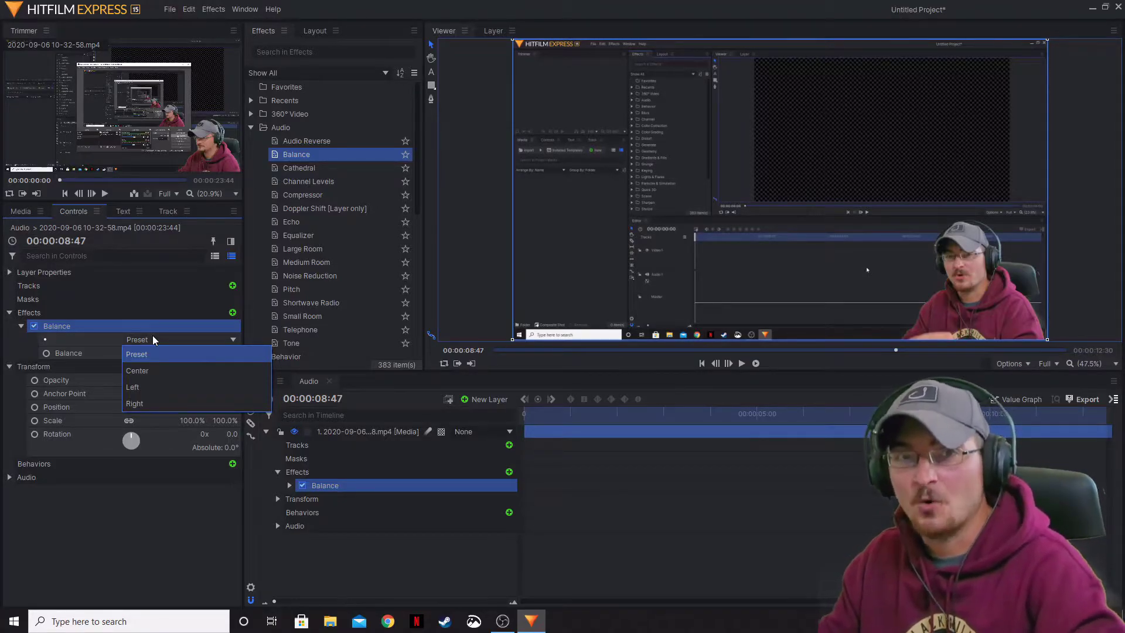
pyautogui.click(153, 390)
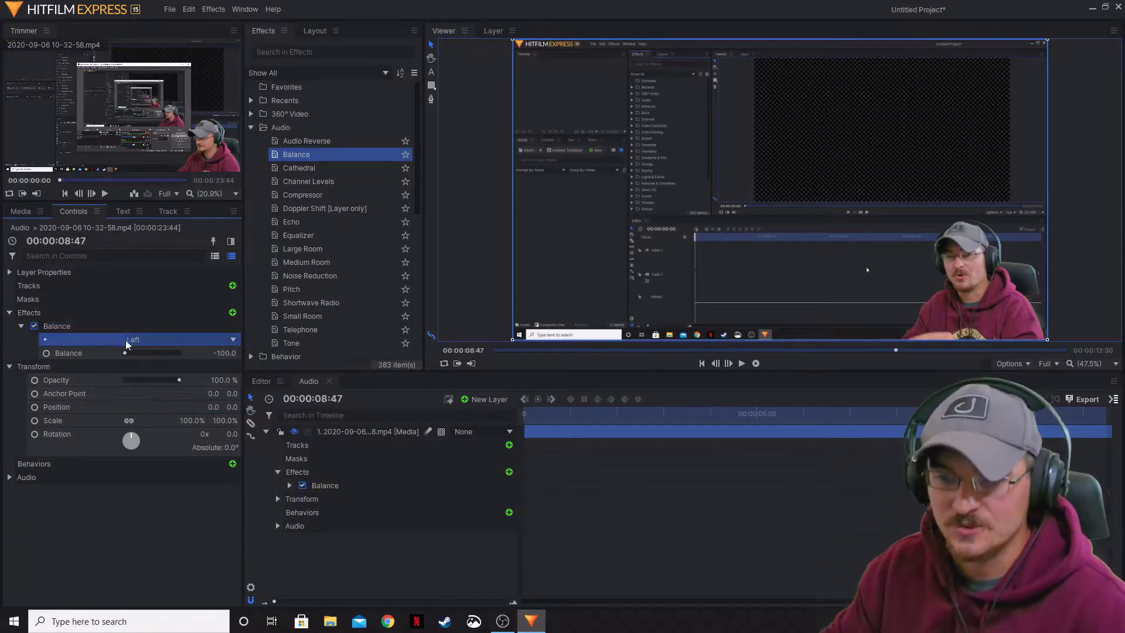
pyautogui.click(804, 349)
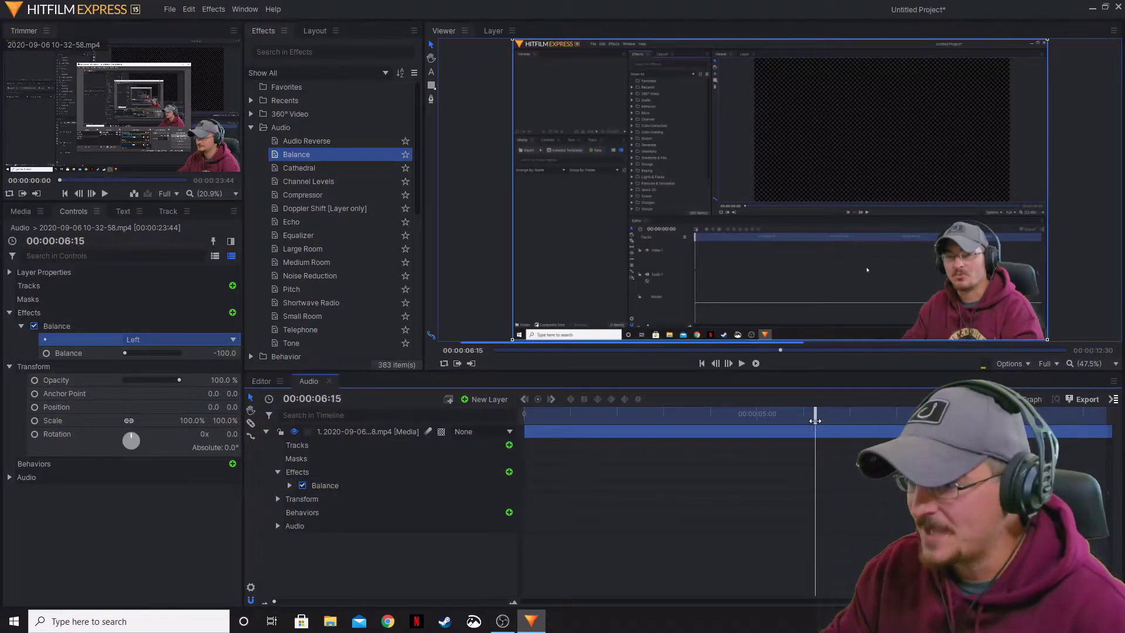
pyautogui.click(741, 364)
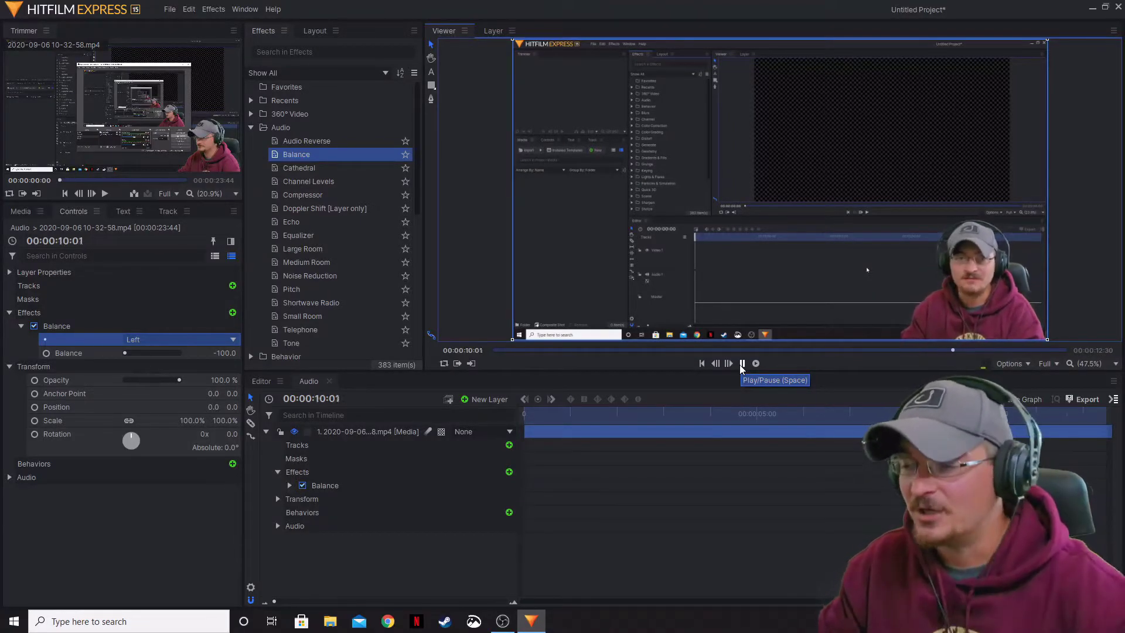
pyautogui.click(741, 363)
# Switch the Balance preset to Right and play from about 00:00:05:54
pyautogui.click(175, 339)
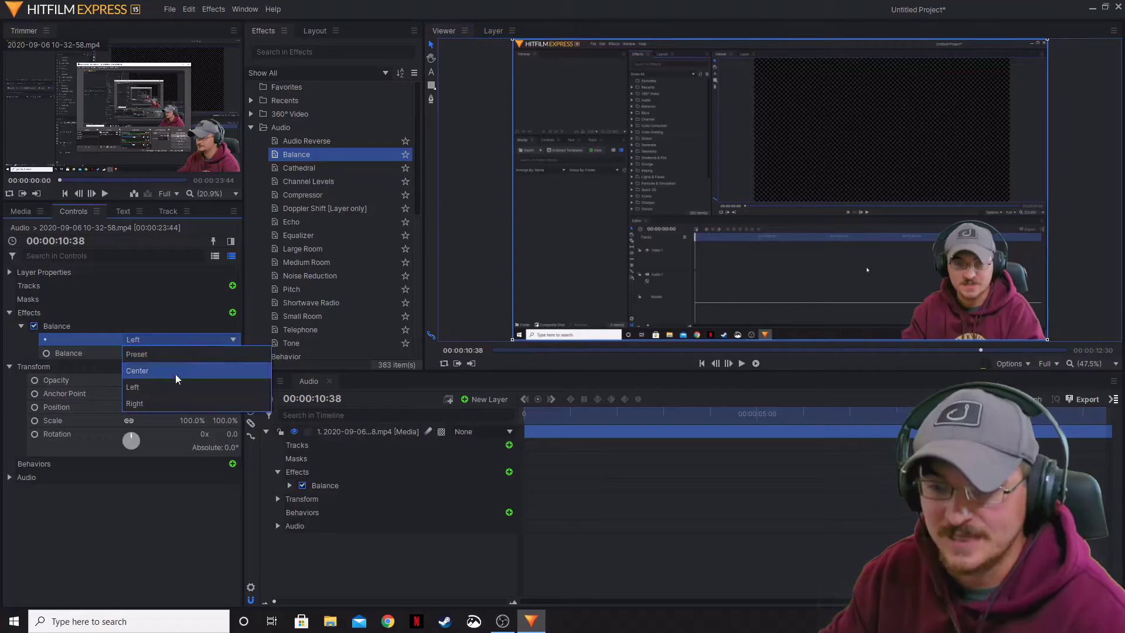
pyautogui.click(155, 407)
pyautogui.click(176, 339)
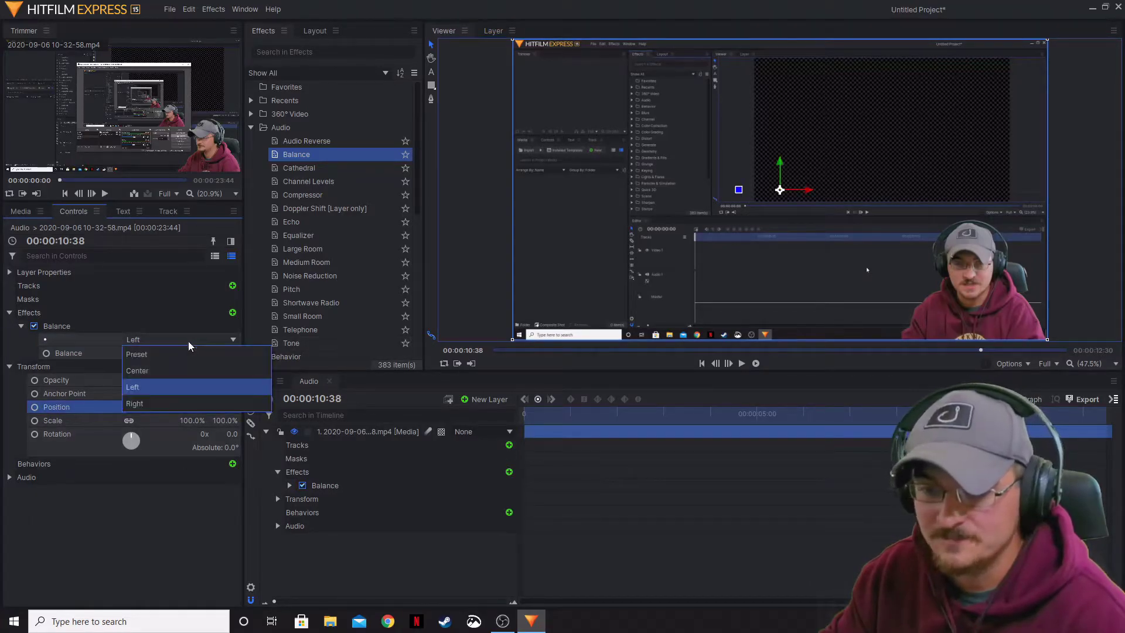
pyautogui.click(141, 391)
pyautogui.click(799, 414)
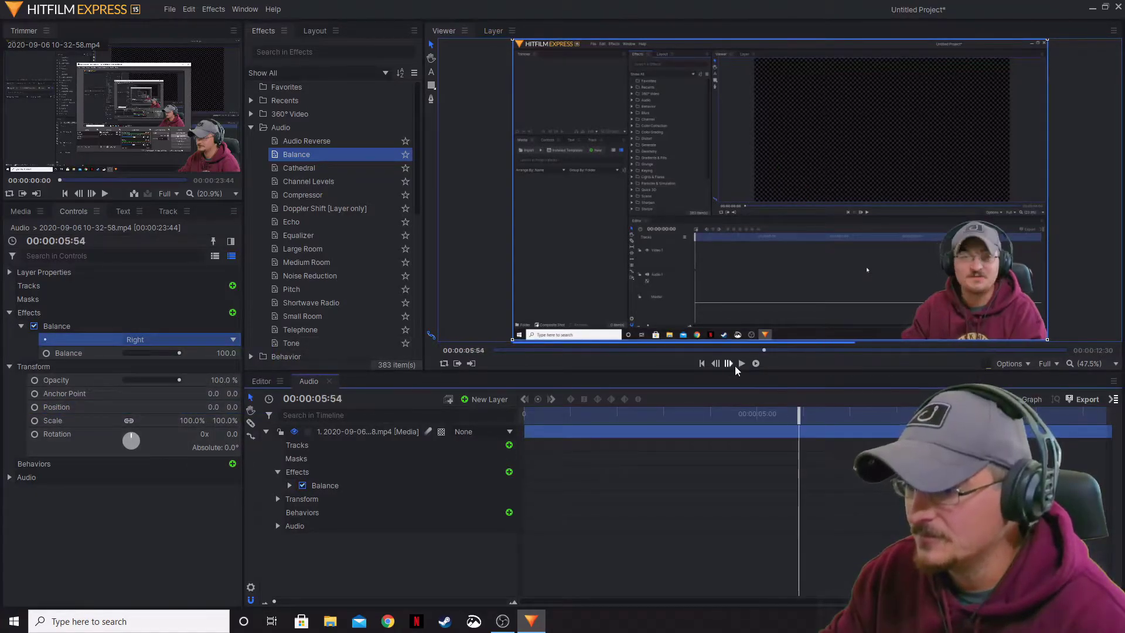
pyautogui.press('space')
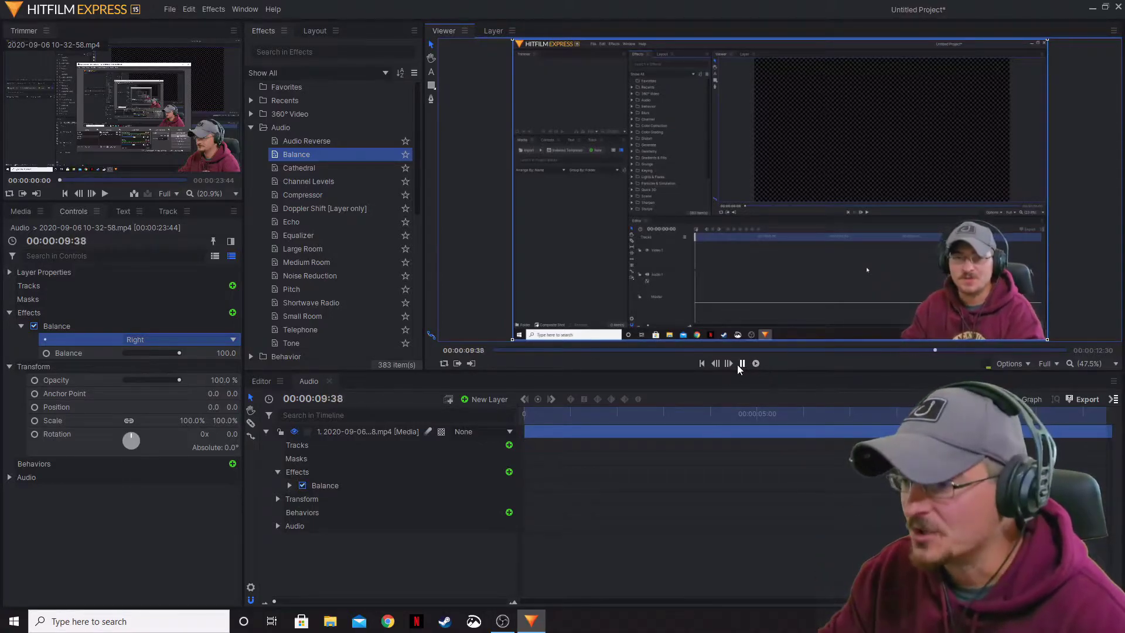
# At 00:00:03:41, reset Balance to Center, pan it left and enable its keyframing
pyautogui.click(742, 364)
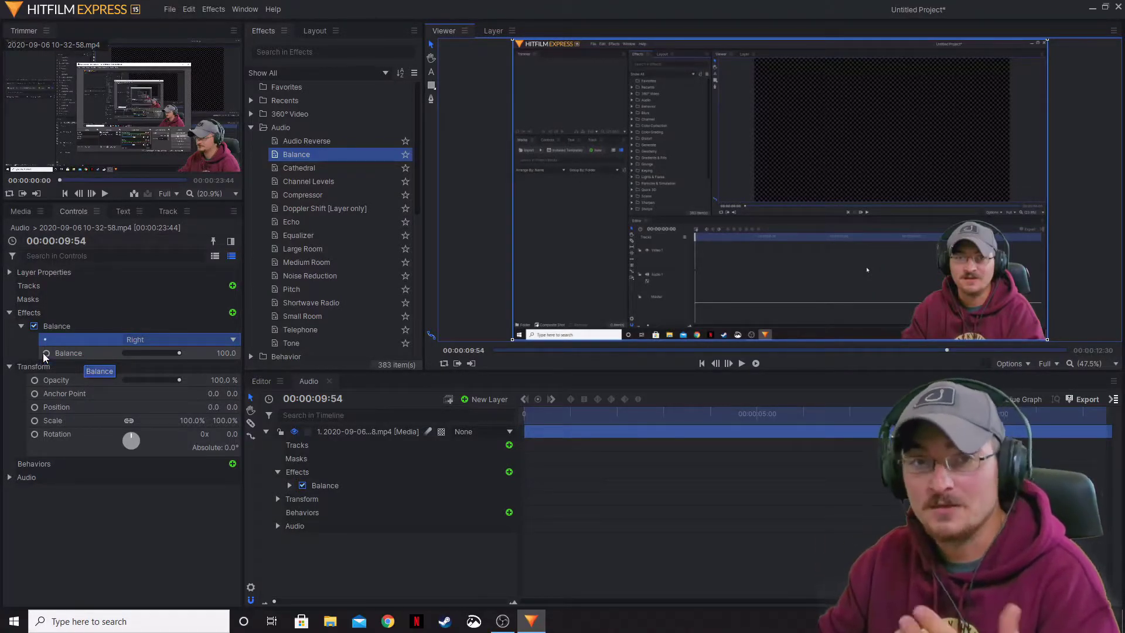
pyautogui.moveTo(746, 414); pyautogui.dragTo(696, 413)
pyautogui.click(164, 340)
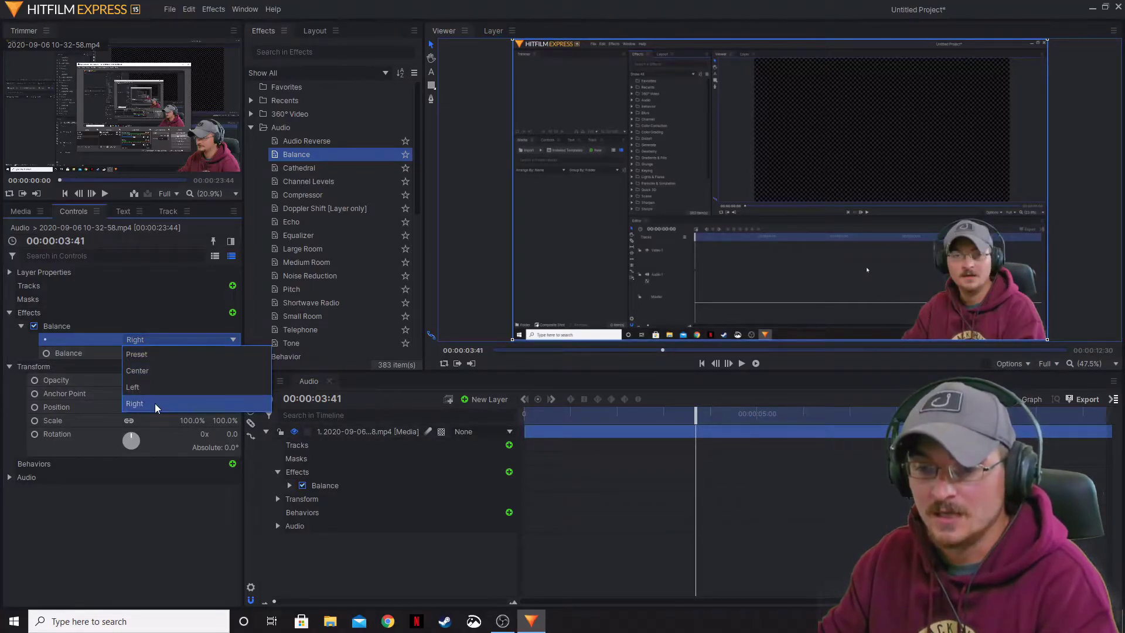
pyautogui.click(162, 372)
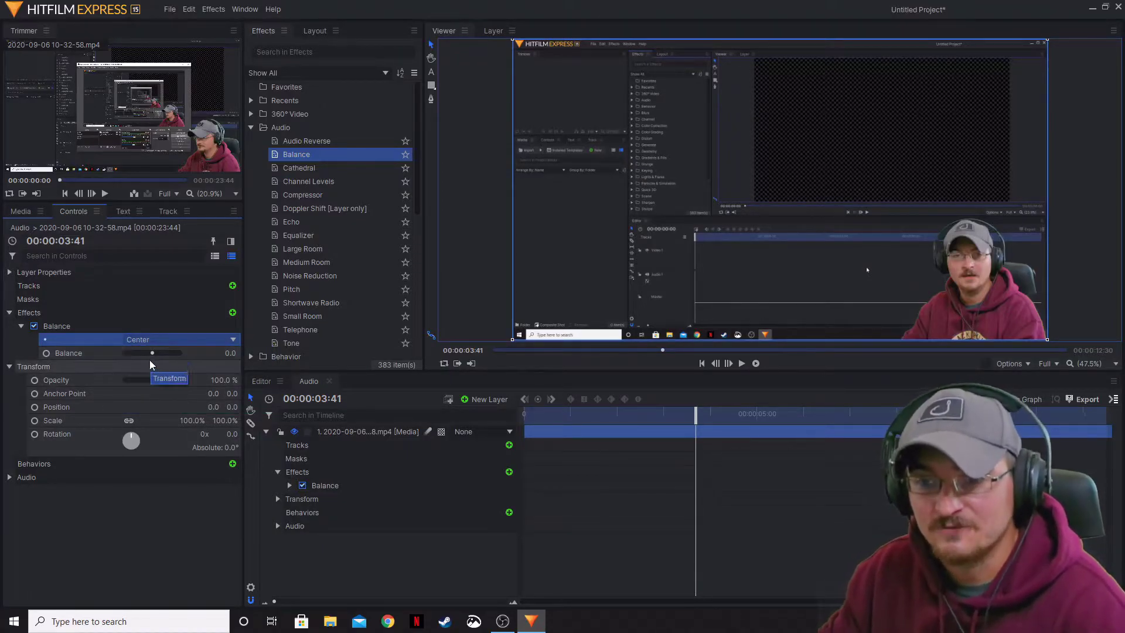
pyautogui.moveTo(153, 354); pyautogui.dragTo(47, 359)
pyautogui.click(46, 353)
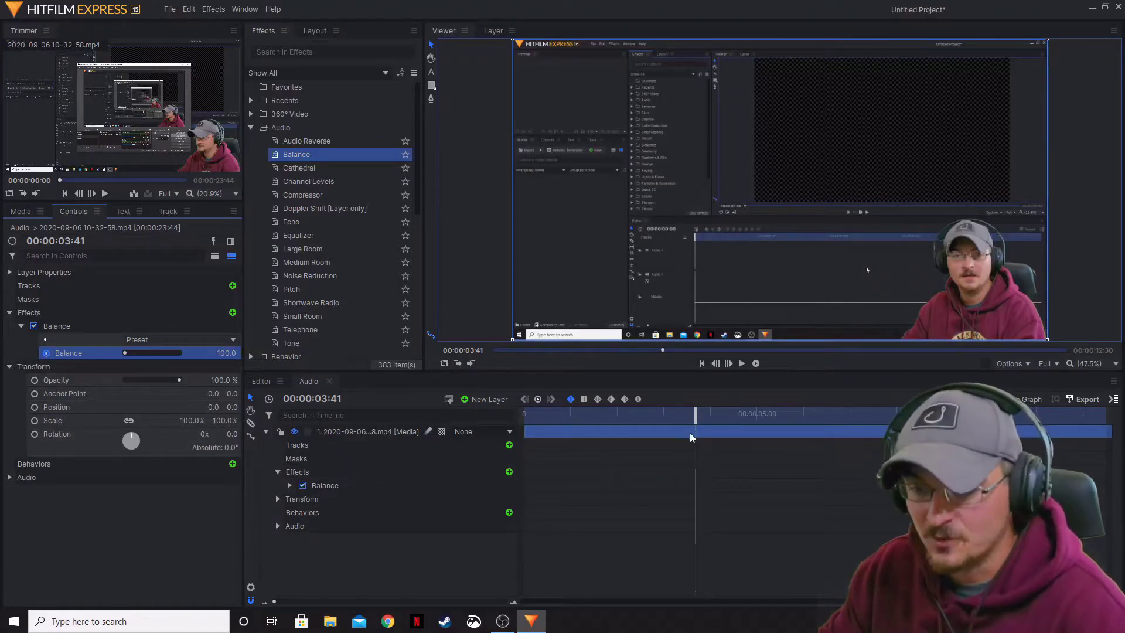
# Keyframe Balance fully right (100) at 00:00:04:59 and replay the sweep from 00:00:02:38
pyautogui.moveTo(696, 420); pyautogui.dragTo(756, 419)
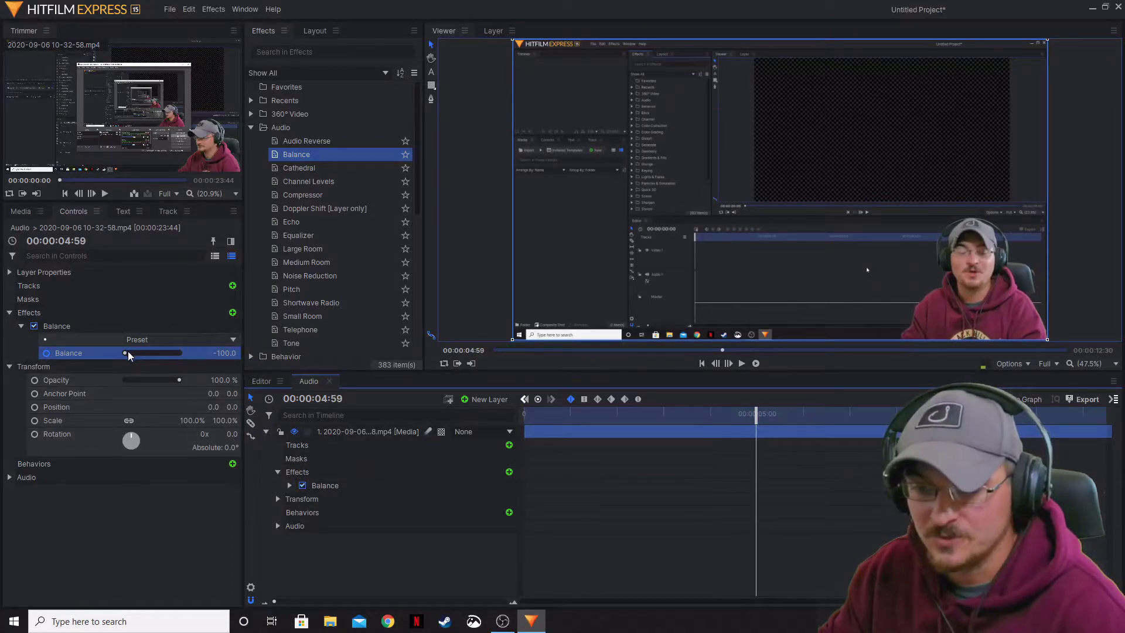
pyautogui.moveTo(125, 354)
pyautogui.mouseDown()
pyautogui.moveTo(179, 353)
pyautogui.moveTo(123, 358)
pyautogui.mouseUp()
pyautogui.click(811, 413)
pyautogui.press('space')
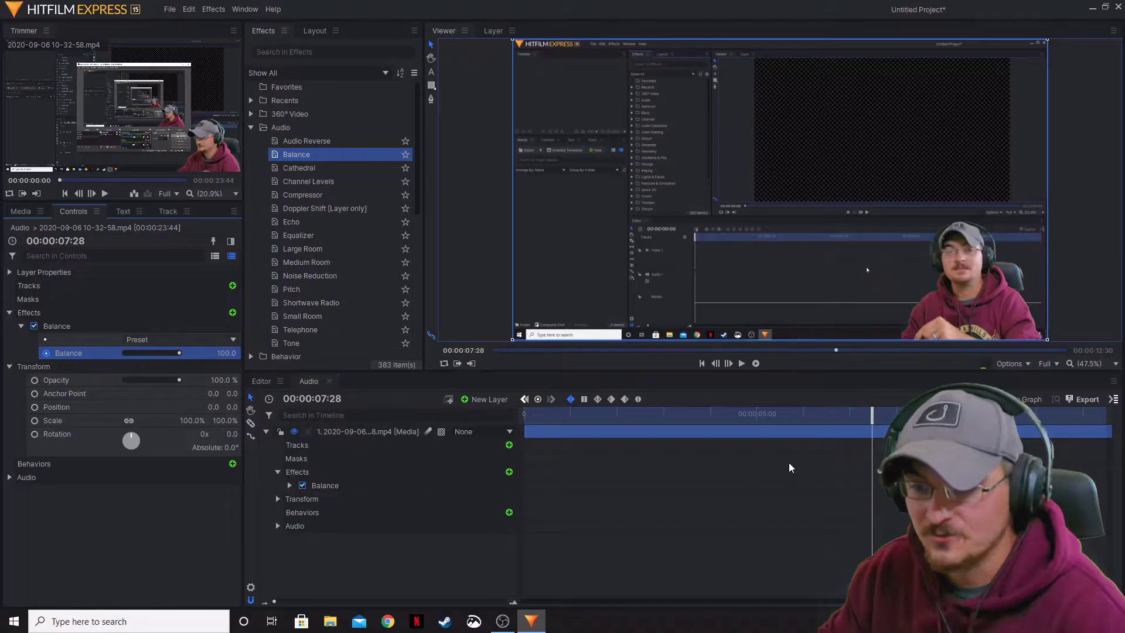
pyautogui.moveTo(872, 414); pyautogui.dragTo(633, 417)
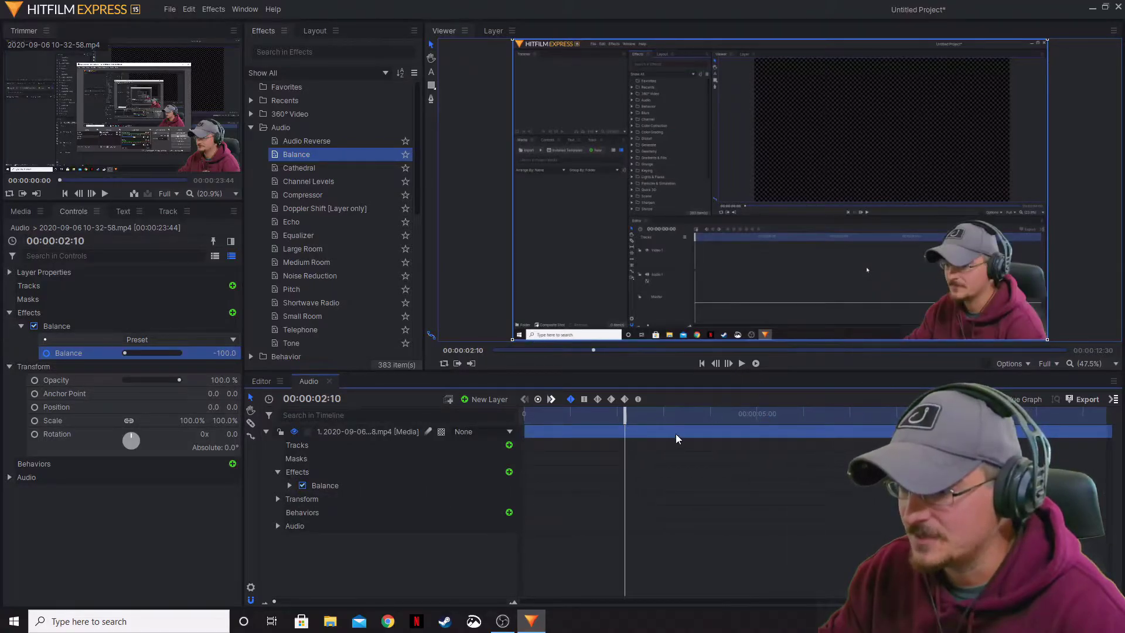
pyautogui.click(742, 363)
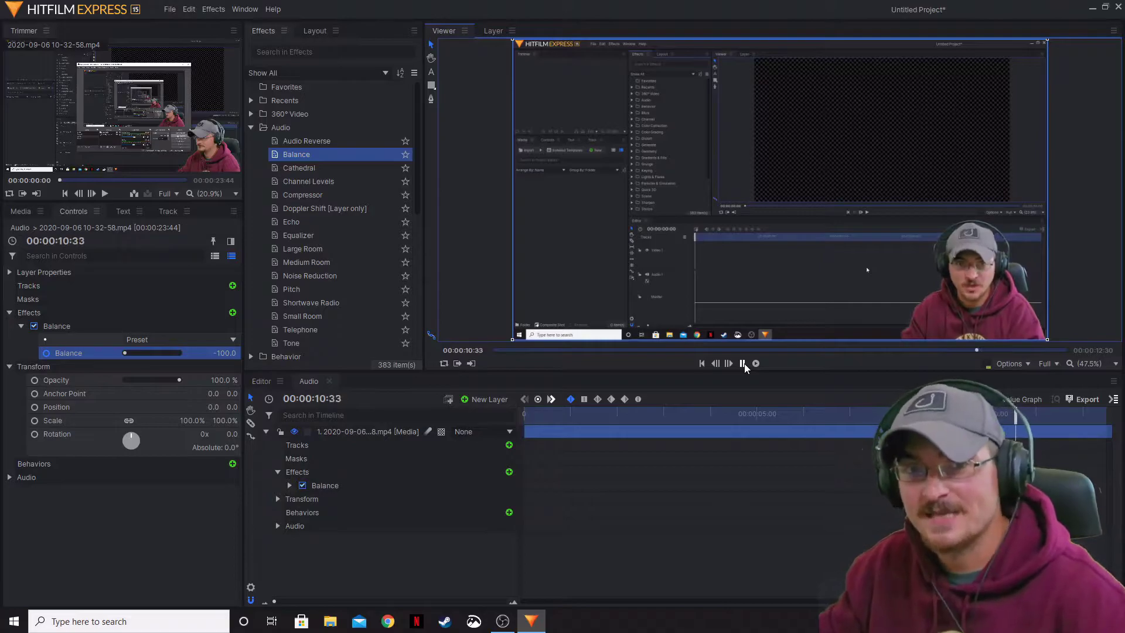
pyautogui.click(742, 363)
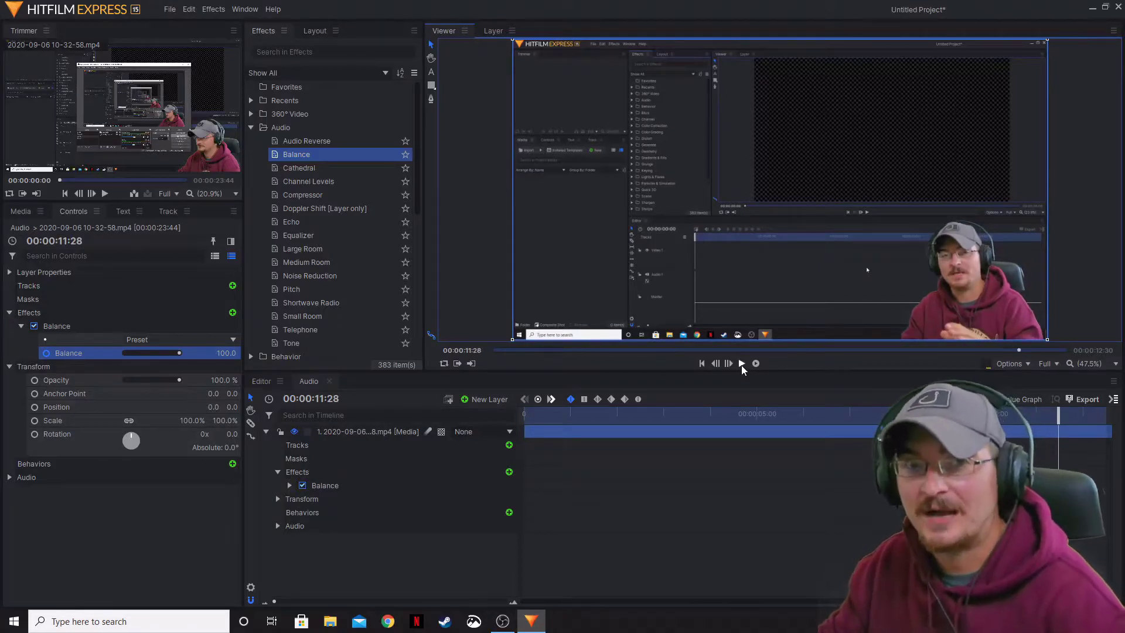
# Replace Balance with the Cathedral effect and play the clip to hear it
pyautogui.click(76, 328)
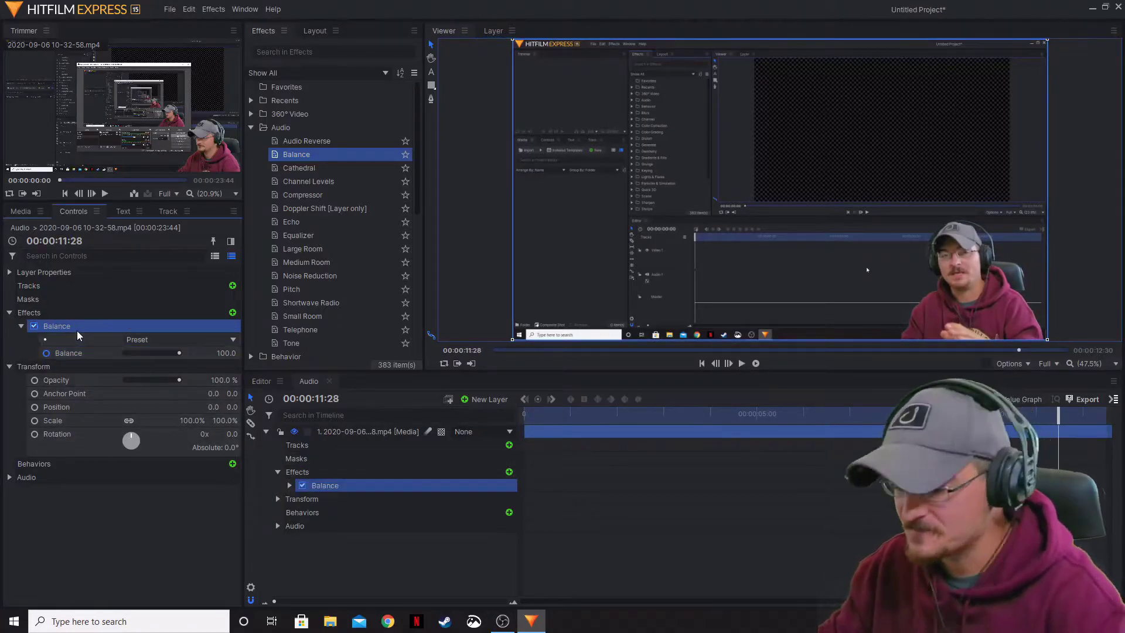
pyautogui.press('Delete')
pyautogui.click(320, 170)
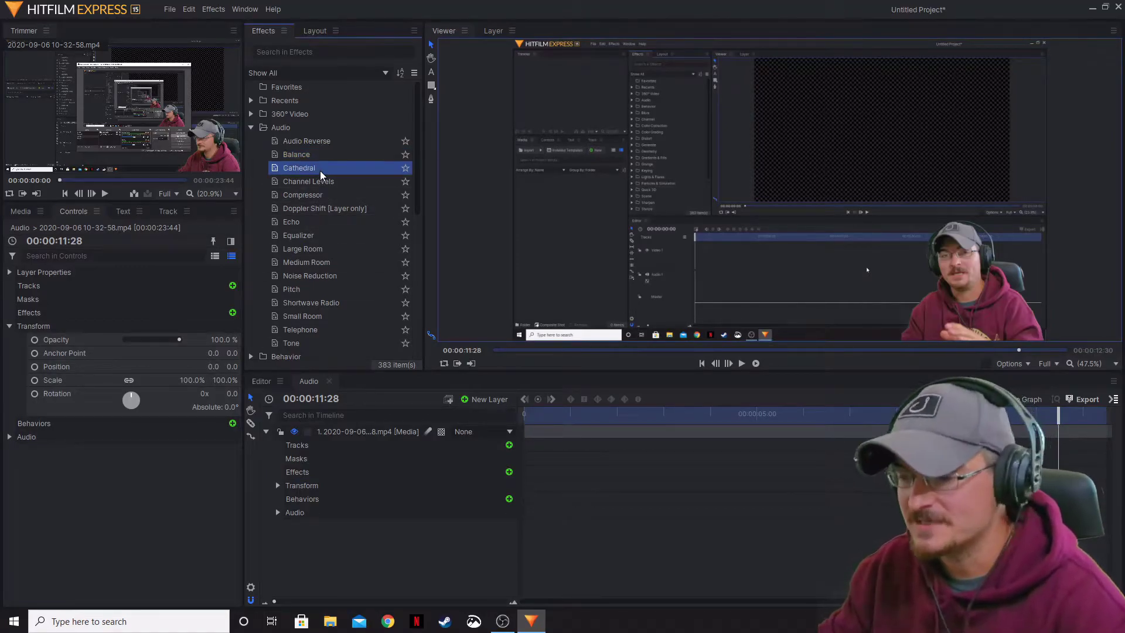
pyautogui.press('space')
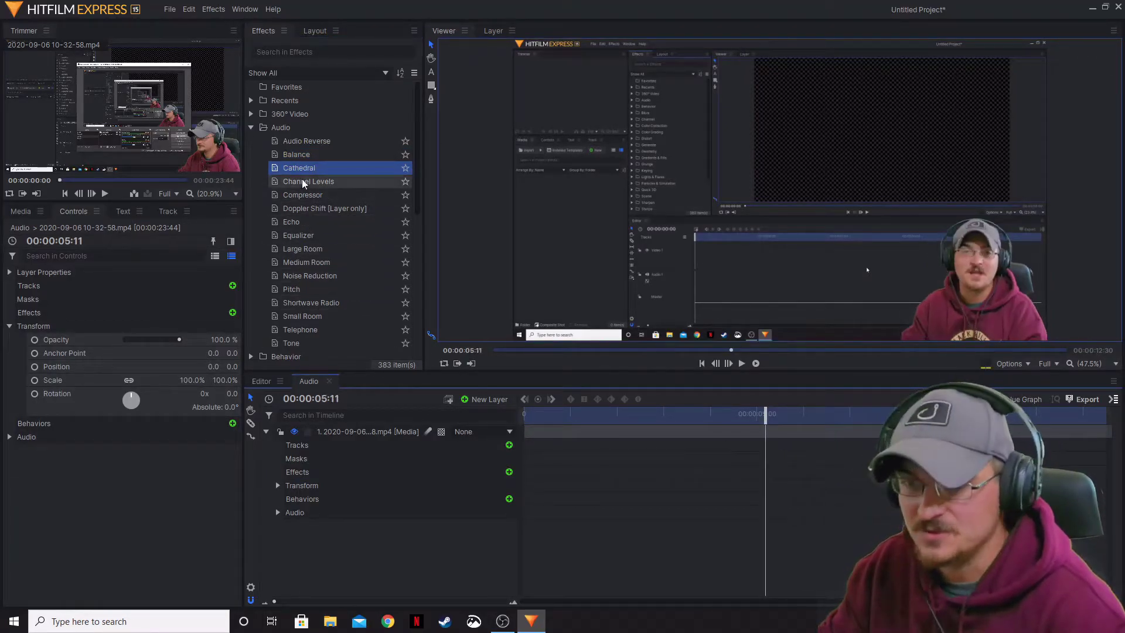
pyautogui.moveTo(304, 170); pyautogui.dragTo(329, 433)
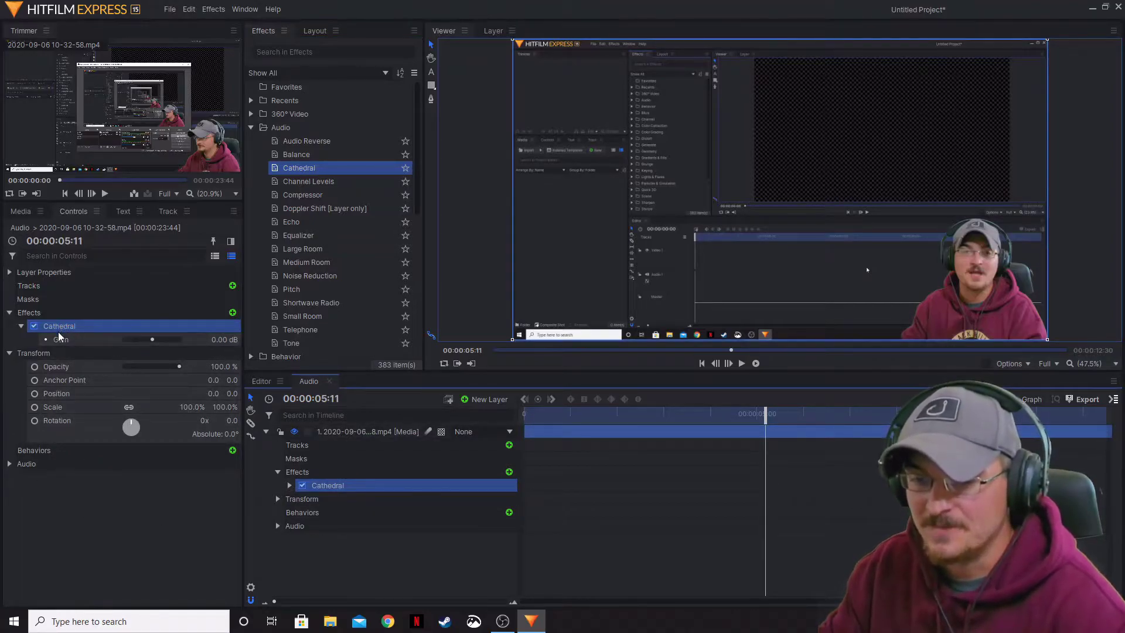
pyautogui.click(741, 363)
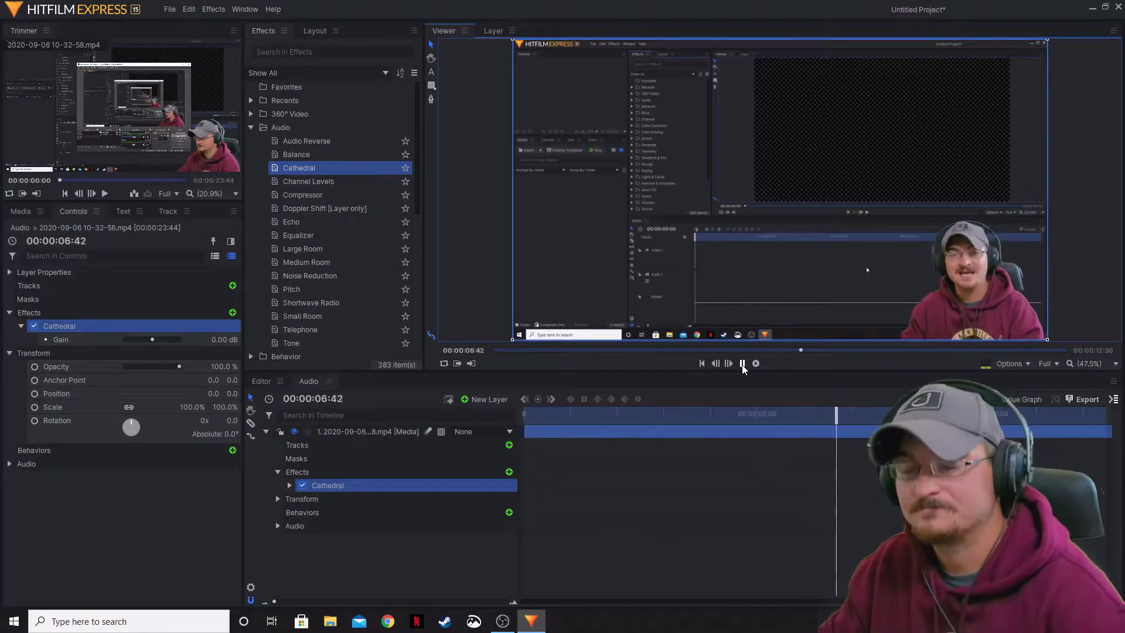
pyautogui.click(741, 364)
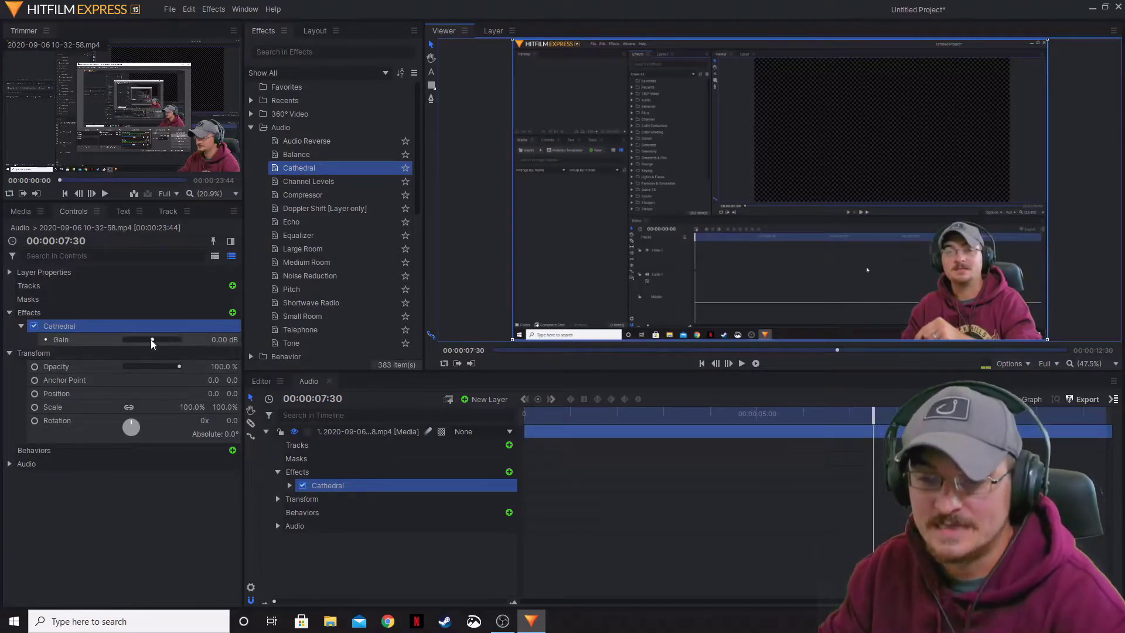
# Raise Cathedral Gain to 18.24 dB and replay from 00:00:03:55
pyautogui.moveTo(150, 339); pyautogui.dragTo(172, 340)
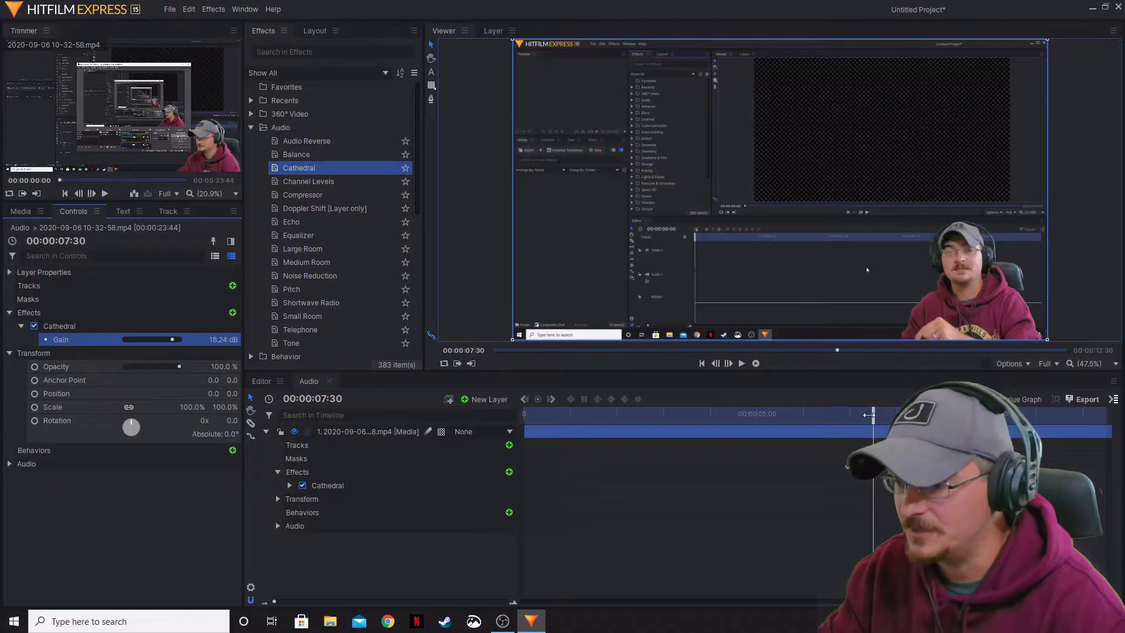
pyautogui.click(706, 413)
pyautogui.click(742, 364)
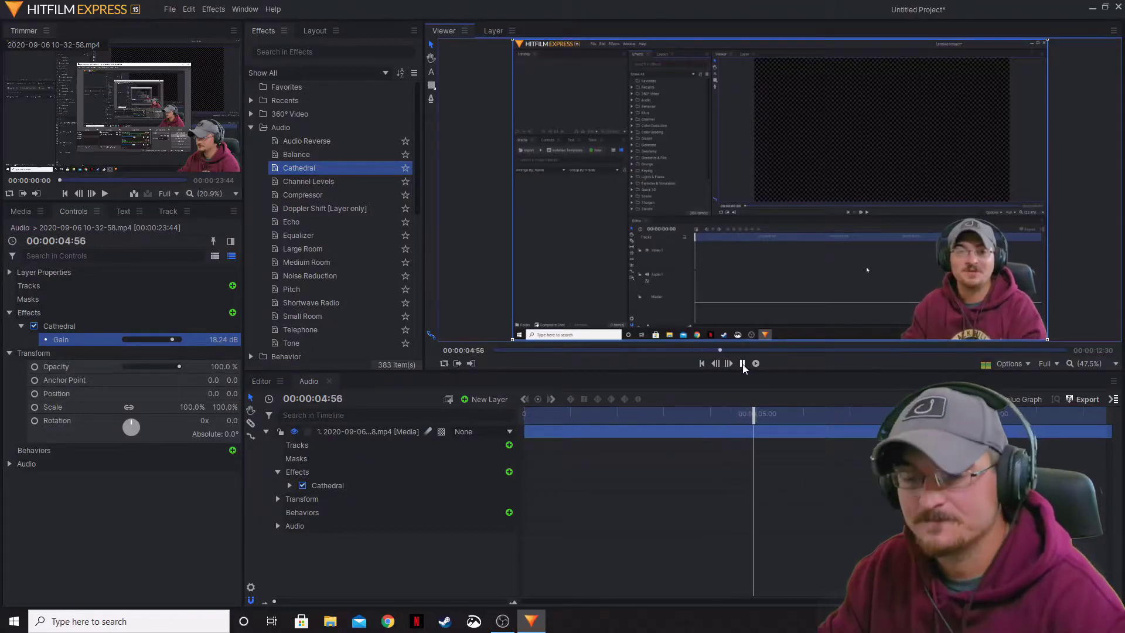
pyautogui.click(743, 364)
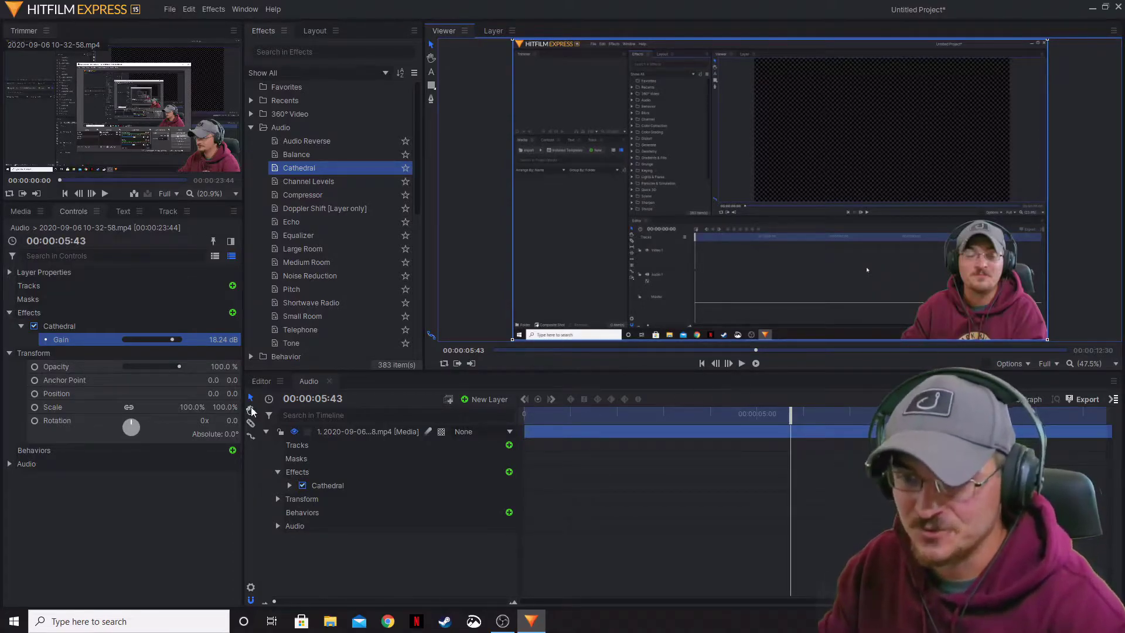
pyautogui.click(84, 327)
# Replace Cathedral with Channel Levels, lower Left to -51.0 dB, and preview from 00:00:04:09
pyautogui.press('Delete')
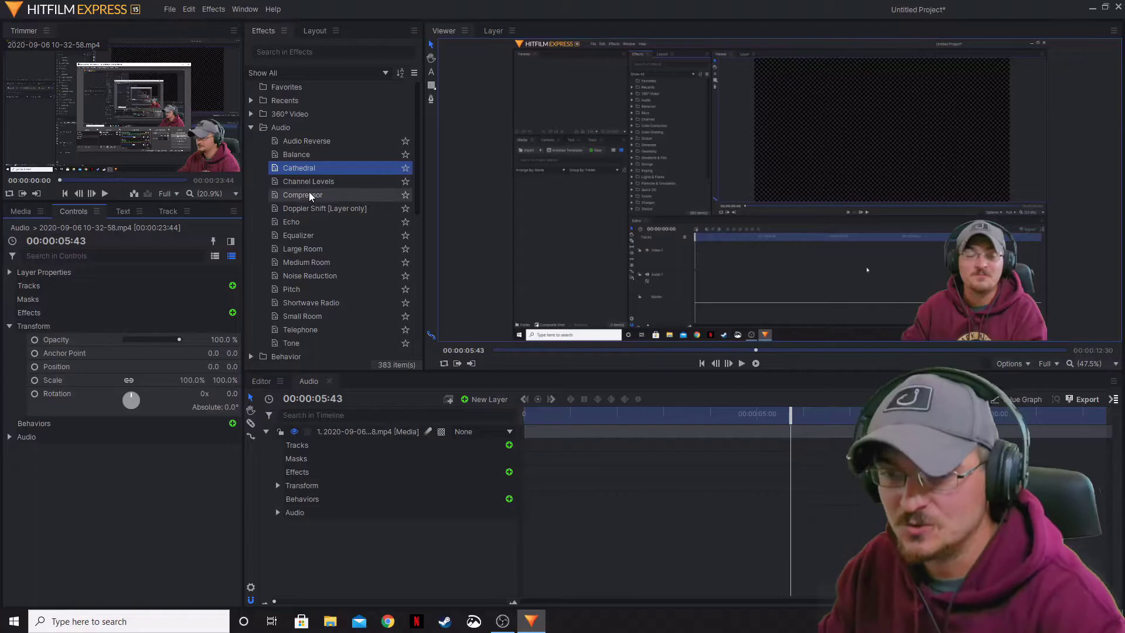
pyautogui.click(315, 184)
pyautogui.moveTo(315, 187); pyautogui.dragTo(371, 431)
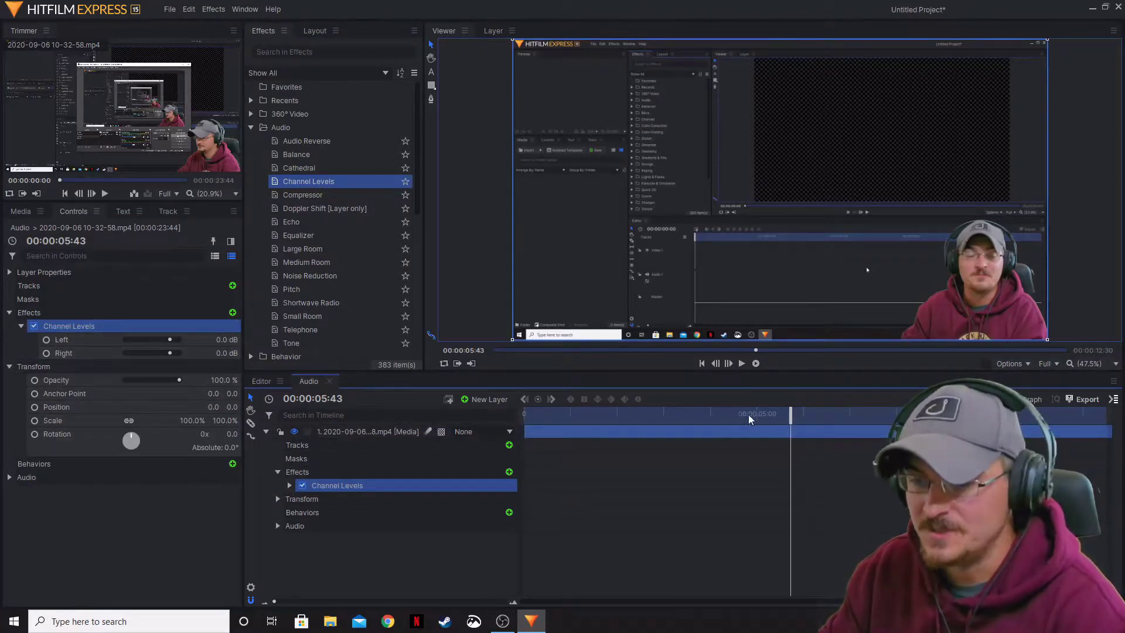
pyautogui.moveTo(792, 413); pyautogui.dragTo(719, 417)
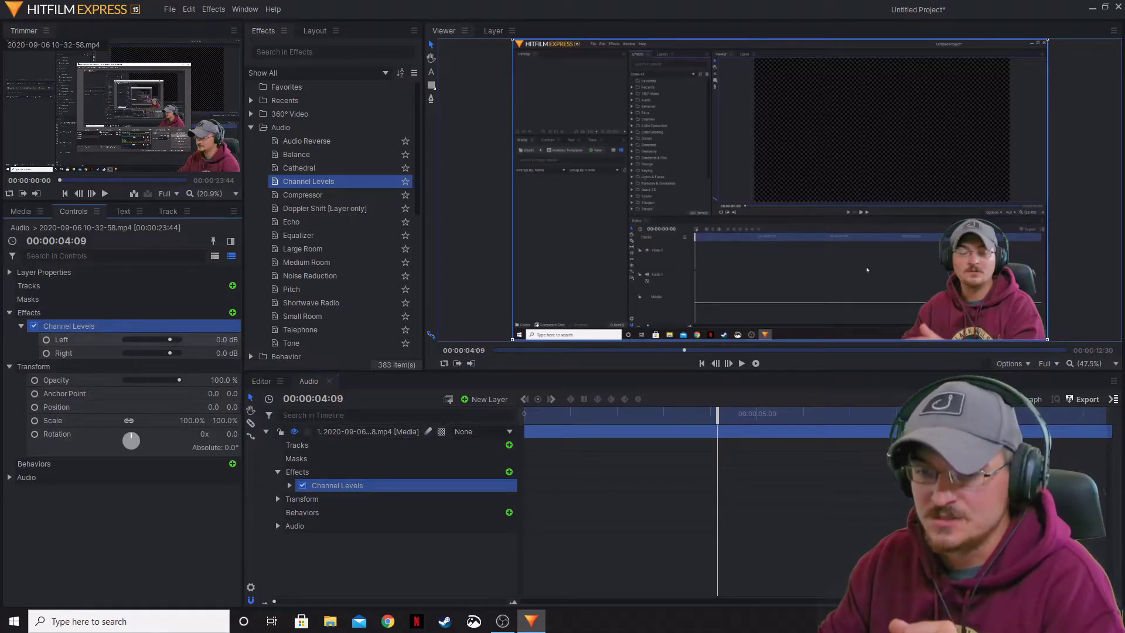
pyautogui.moveTo(219, 339); pyautogui.dragTo(176, 340)
pyautogui.click(741, 364)
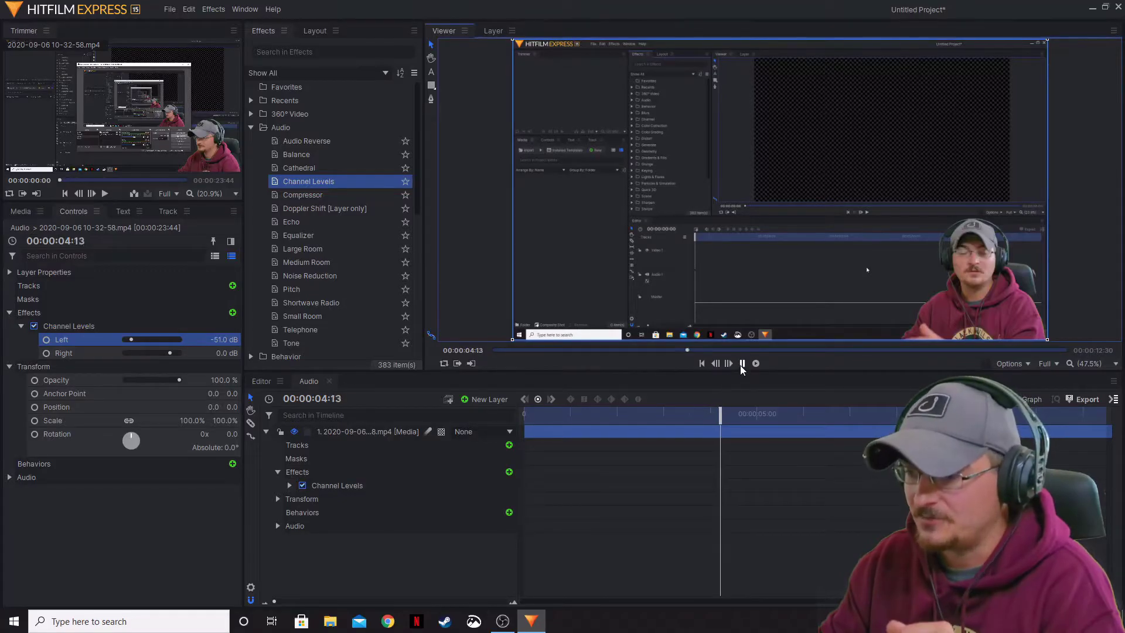
pyautogui.click(789, 421)
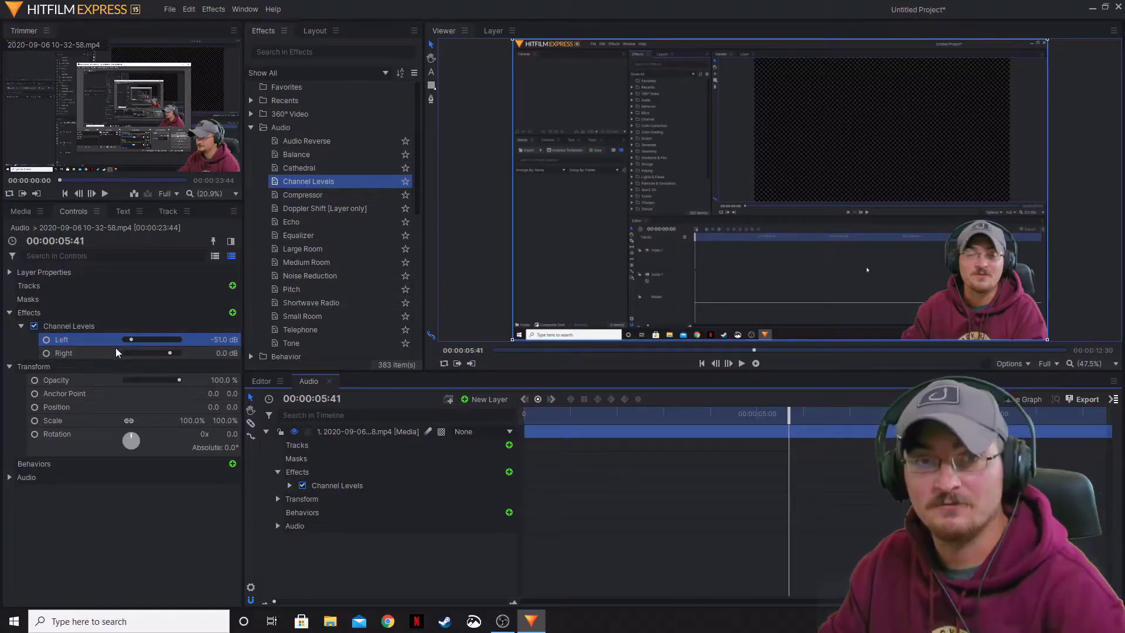
# Replace Channel Levels with the Echo effect on the clip layer
pyautogui.click(76, 327)
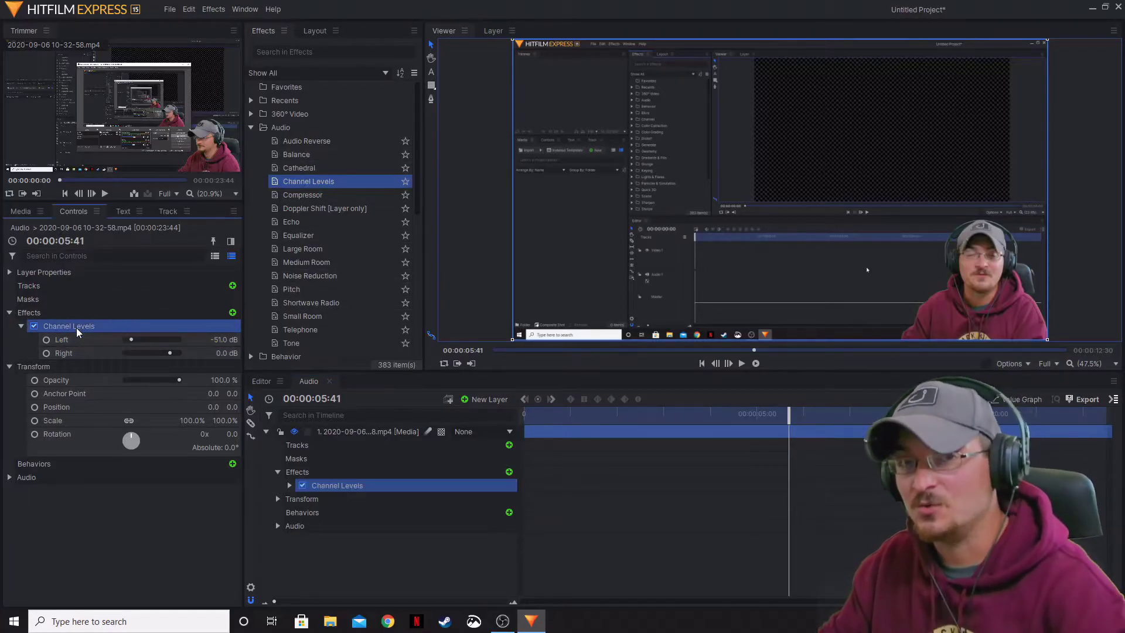
pyautogui.press('Delete')
pyautogui.click(302, 223)
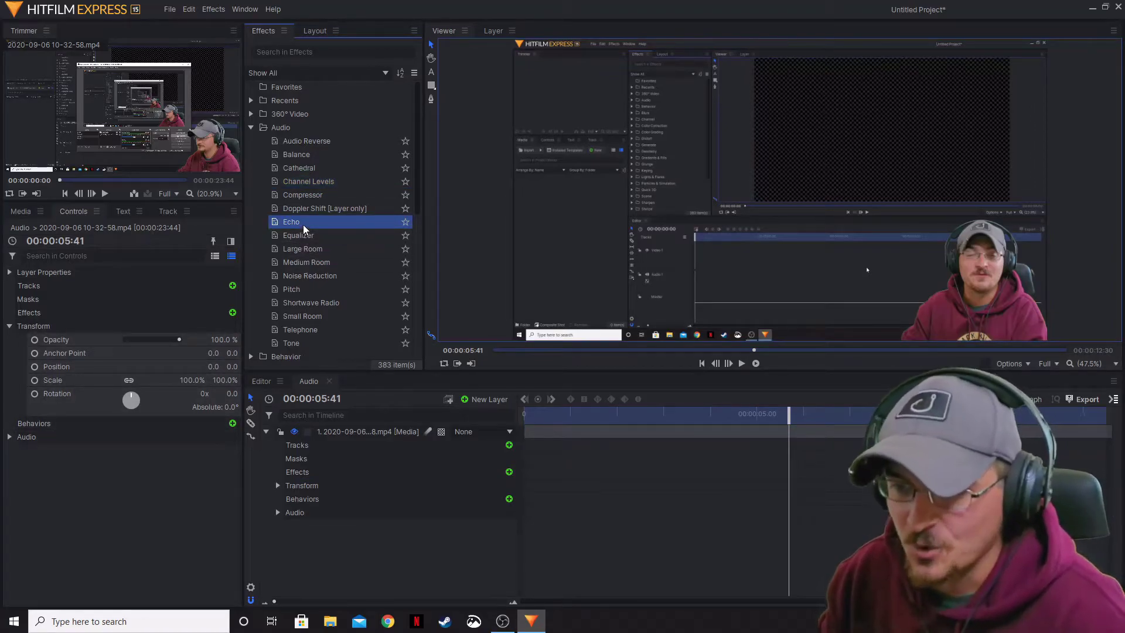
pyautogui.moveTo(304, 224); pyautogui.dragTo(367, 446)
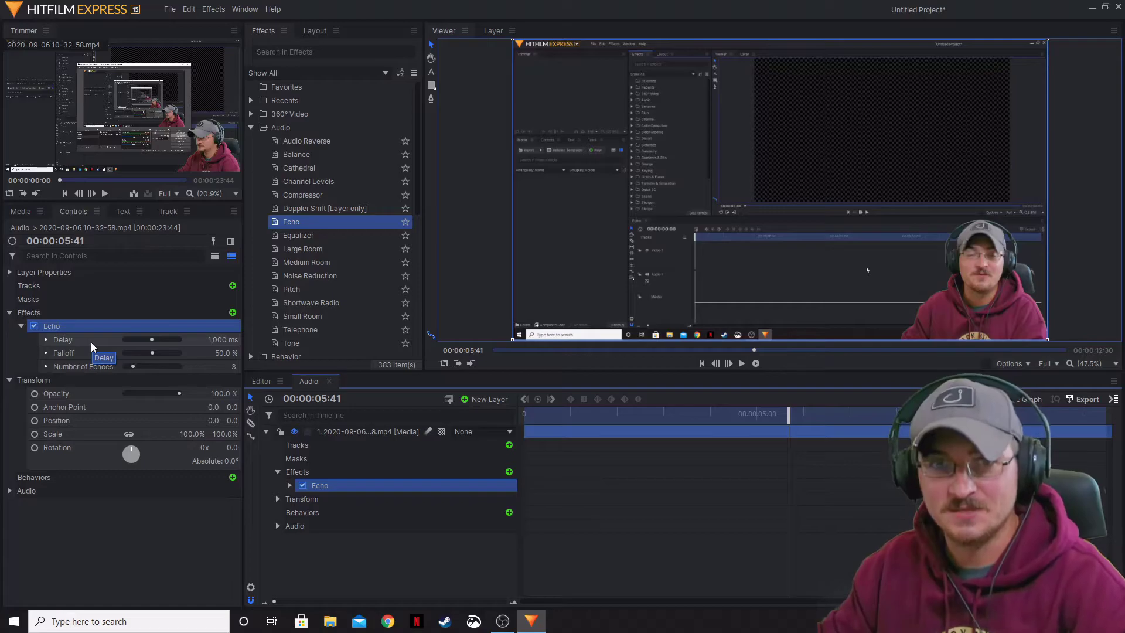
# Set Echo Delay 2,000 ms, Falloff 84.0% and 20 echoes, then preview it
pyautogui.moveTo(152, 339); pyautogui.dragTo(169, 353)
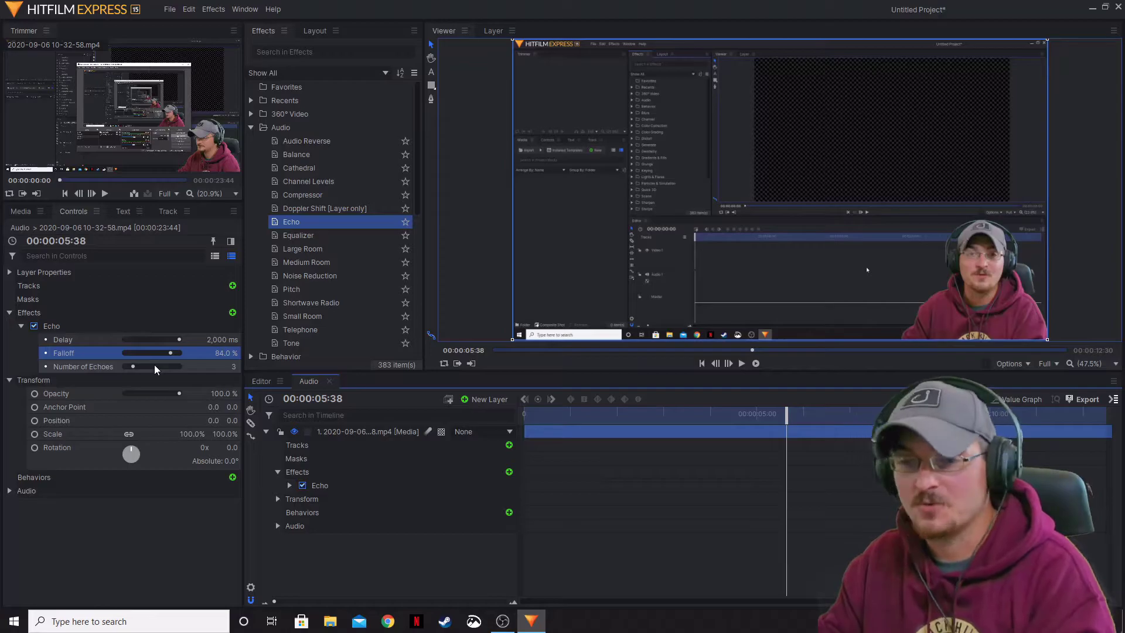
pyautogui.moveTo(154, 367); pyautogui.dragTo(185, 366)
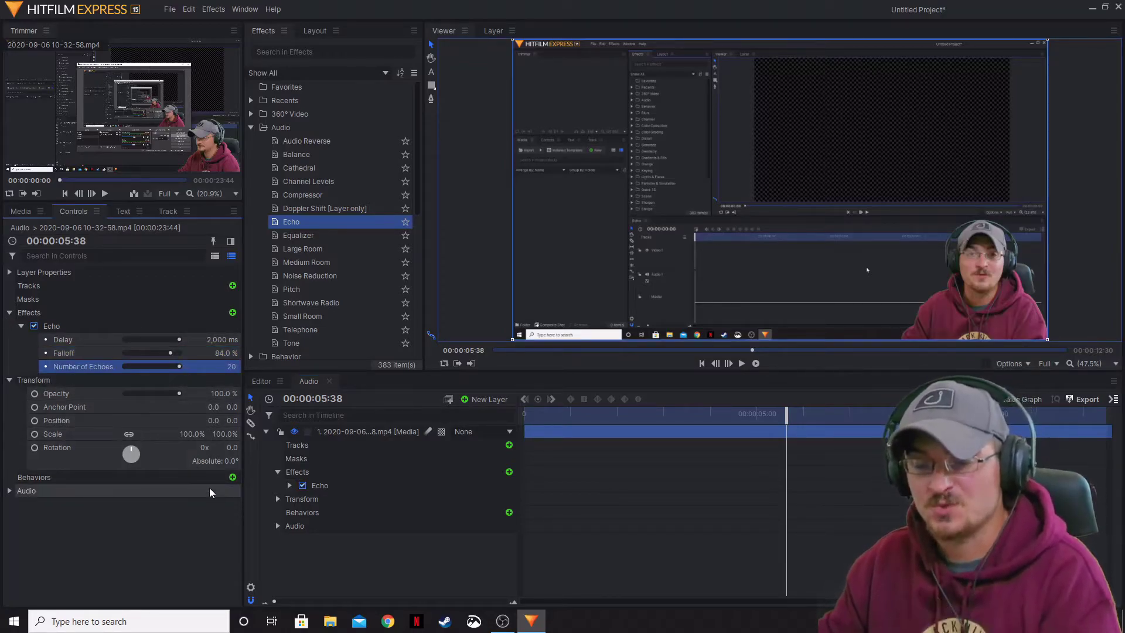
pyautogui.click(743, 363)
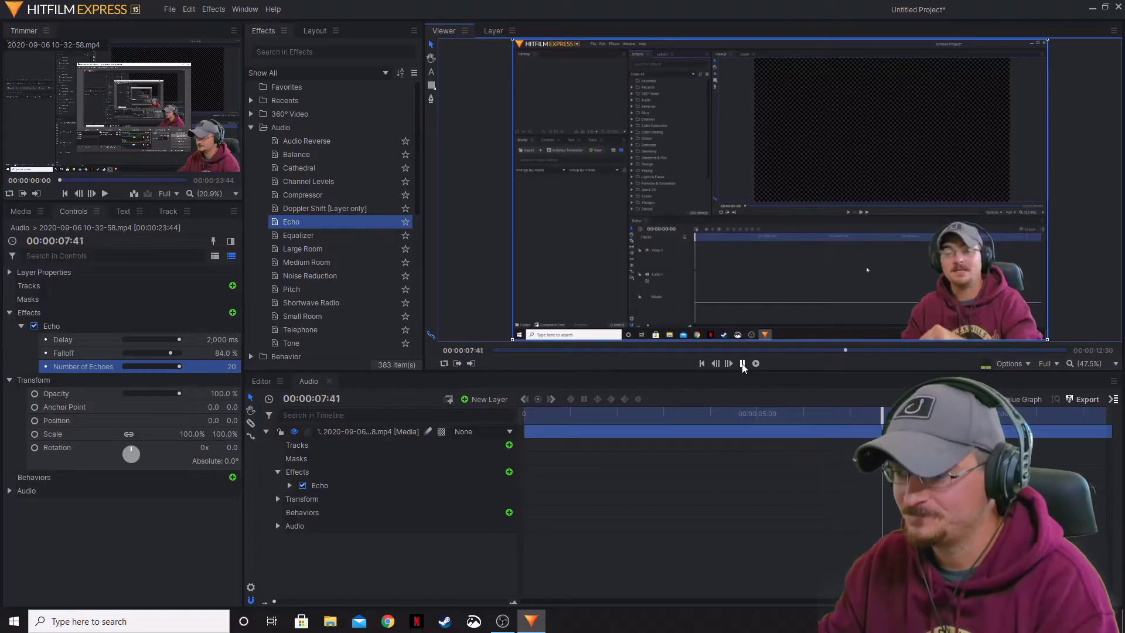
pyautogui.click(742, 363)
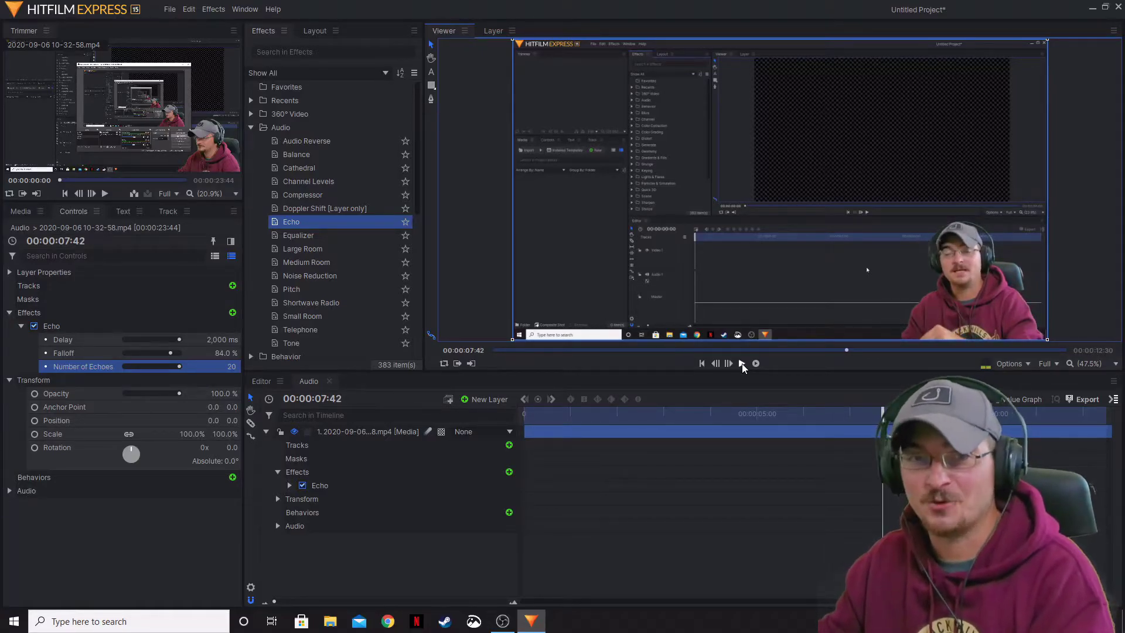
# Swap the Echo effect for an Equalizer on the clip
pyautogui.click(94, 325)
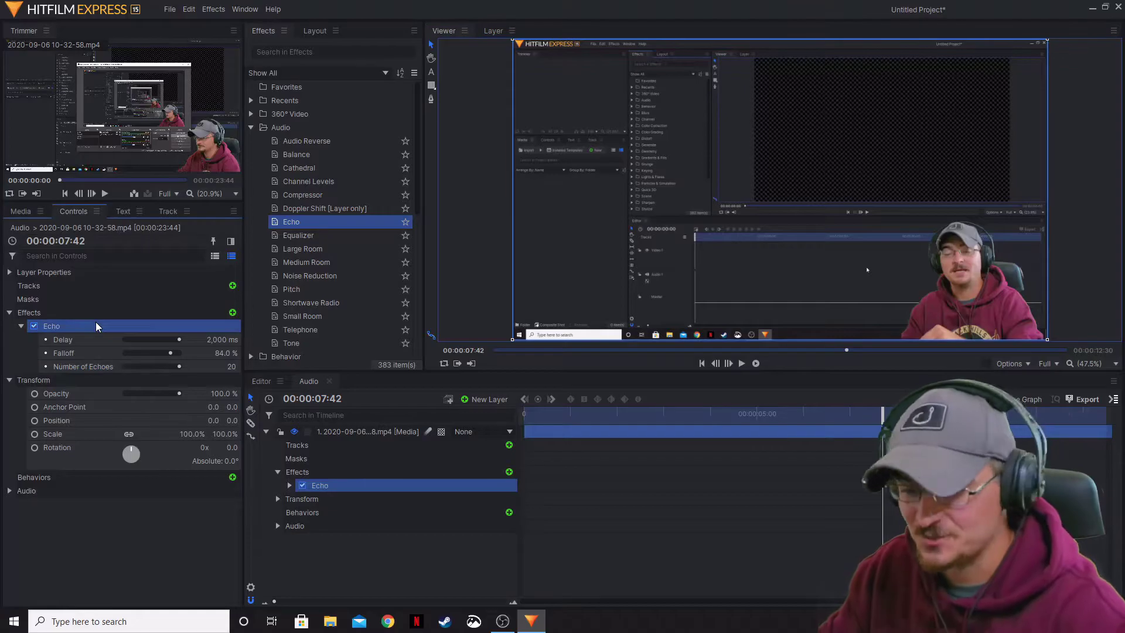
pyautogui.press('Delete')
pyautogui.moveTo(308, 238); pyautogui.dragTo(360, 431)
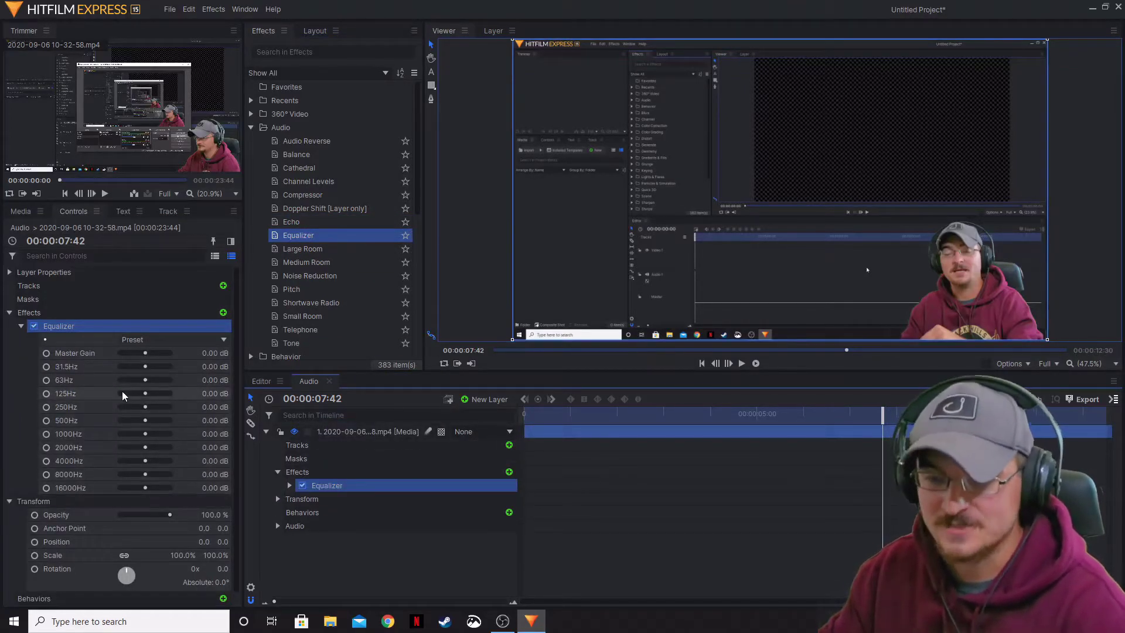
# Browse the Equalizer presets without choosing one, then delete the Equalizer from the clip
pyautogui.scroll(-1, 118, 394)
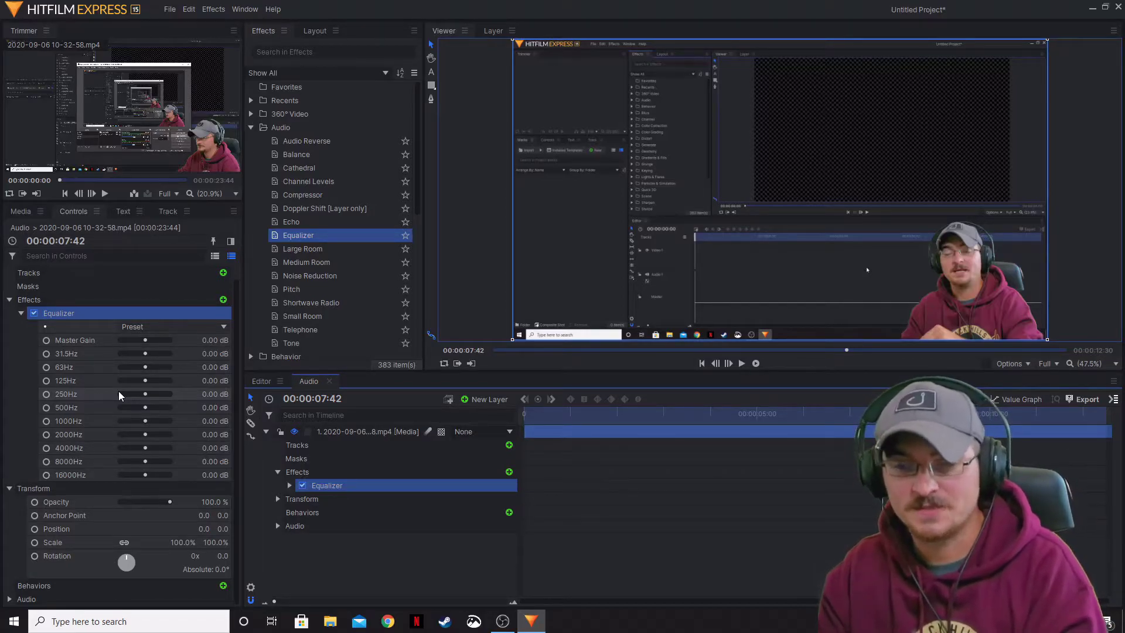
pyautogui.click(132, 324)
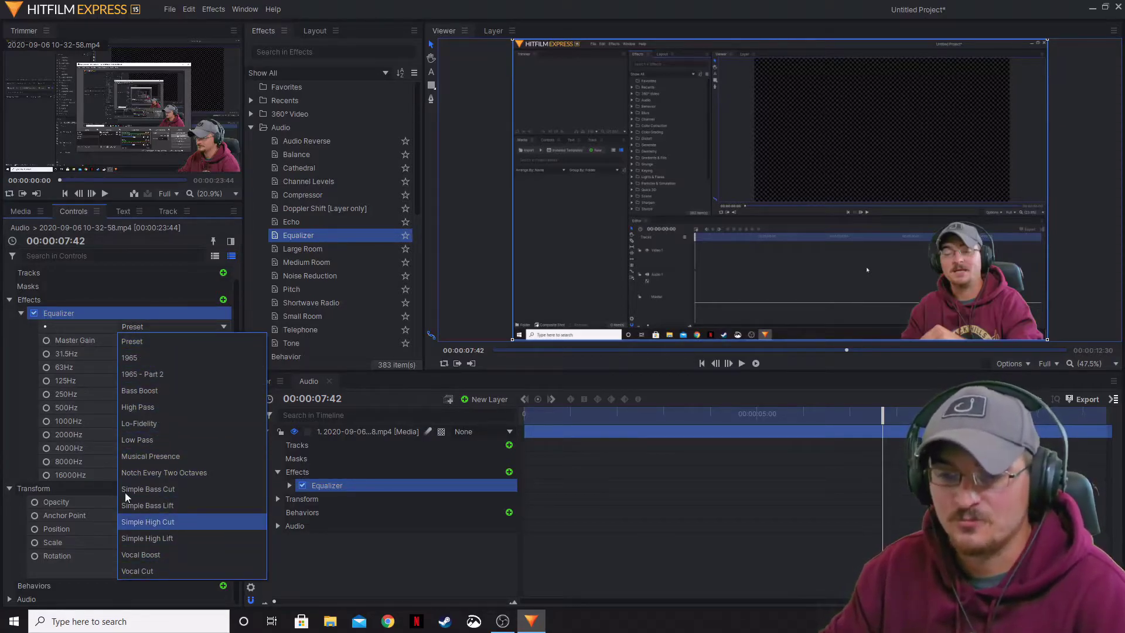
pyautogui.click(19, 365)
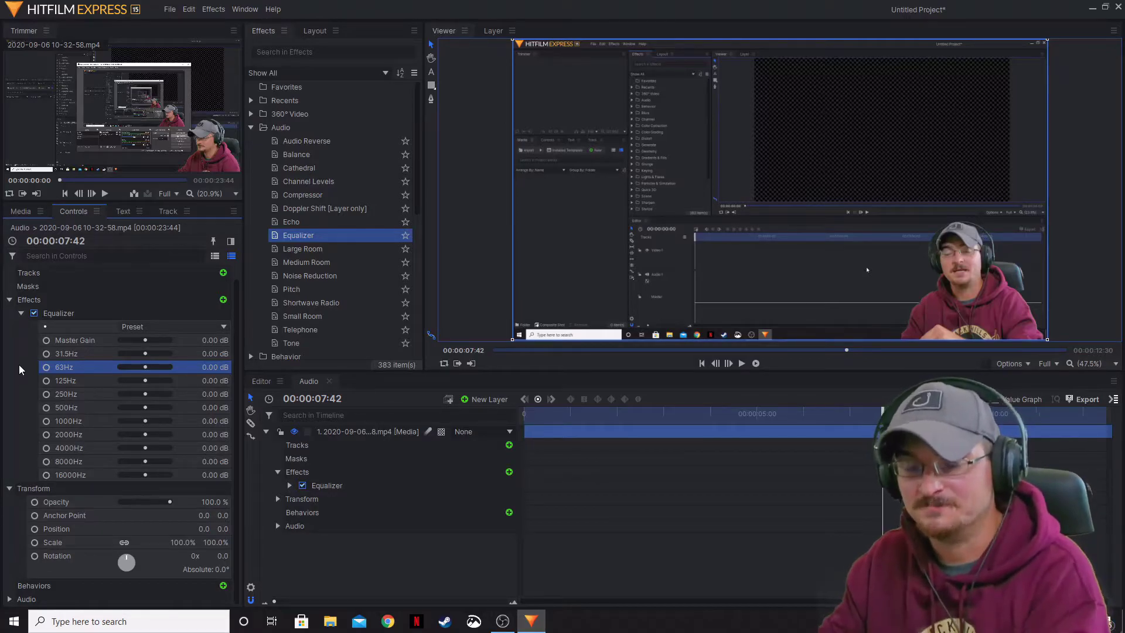
pyautogui.click(79, 312)
pyautogui.press('Delete')
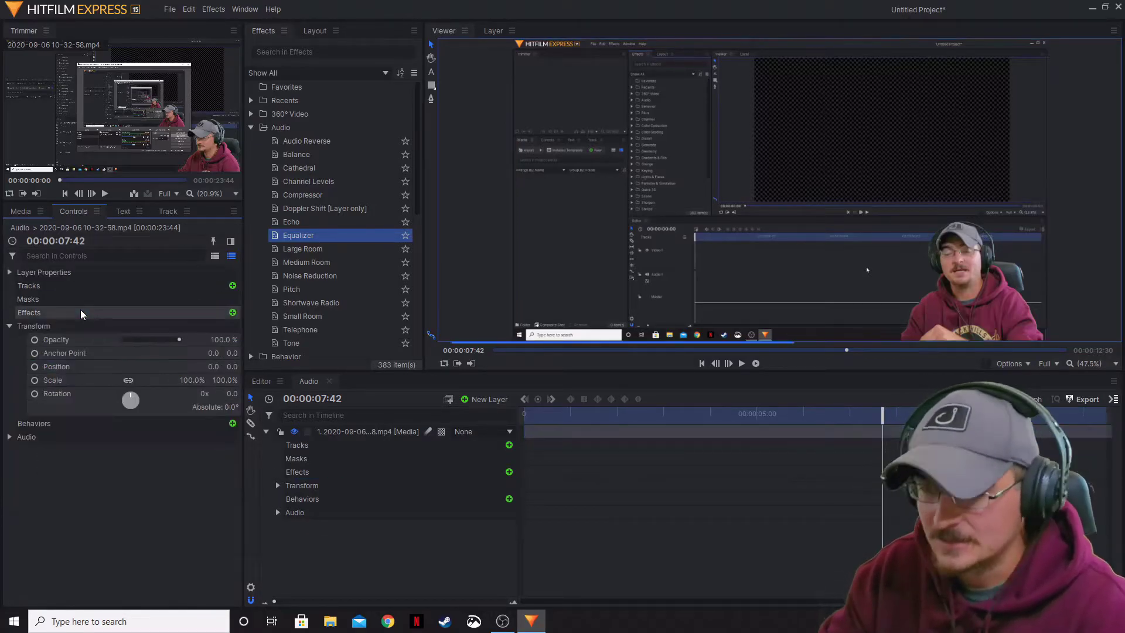
# Apply Large Room reverb, play it from about 4 seconds, then delete it
pyautogui.click(299, 250)
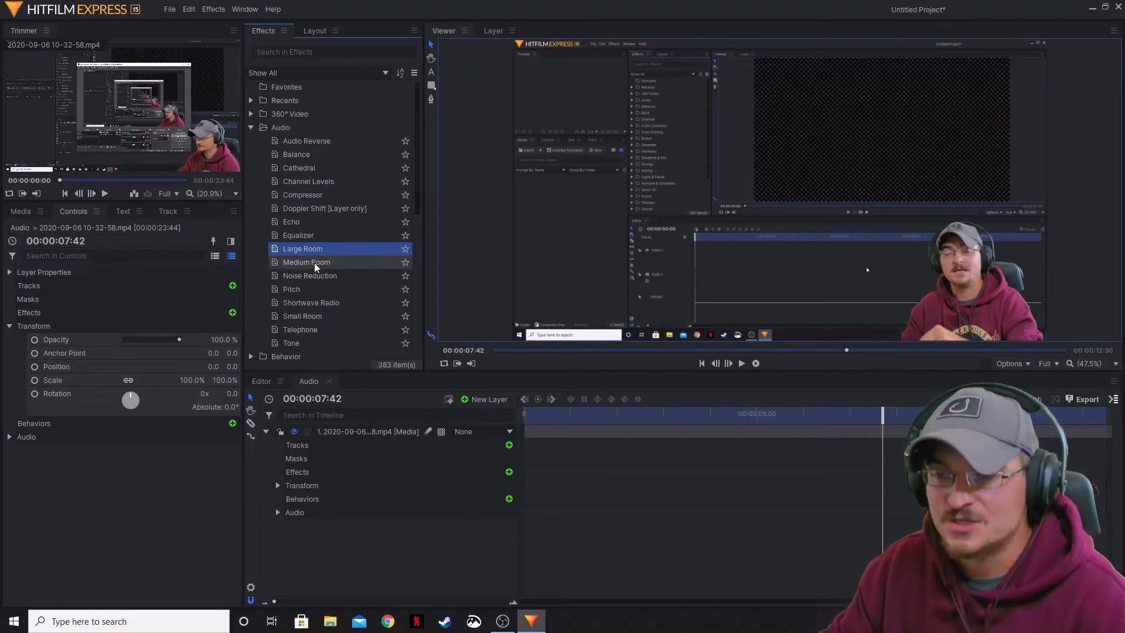
pyautogui.moveTo(313, 253); pyautogui.dragTo(375, 432)
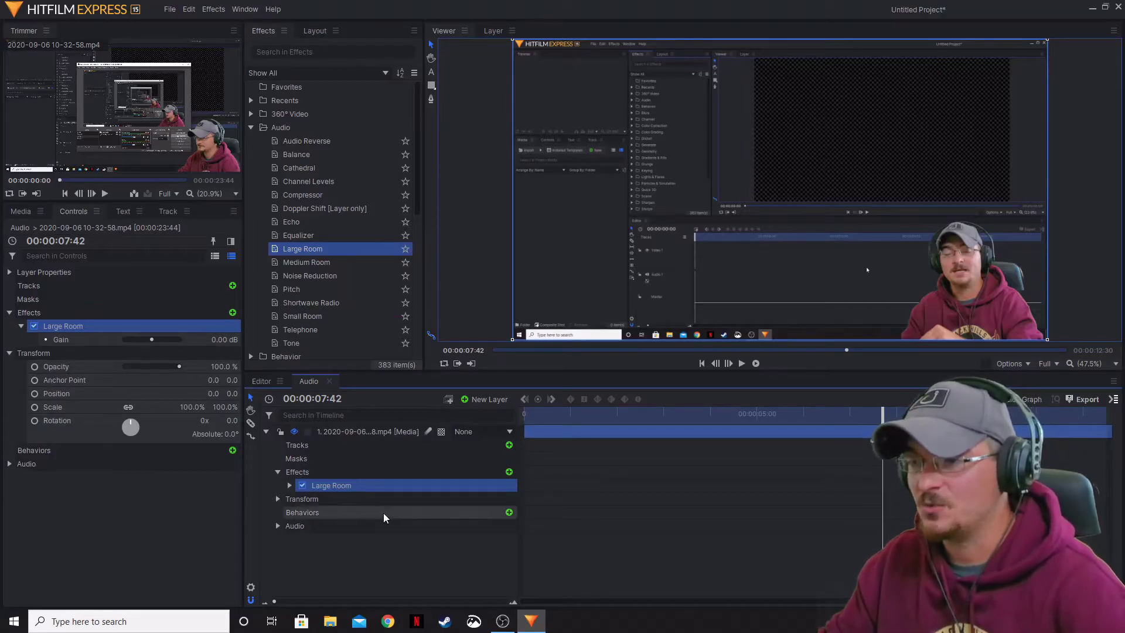
pyautogui.moveTo(866, 411); pyautogui.dragTo(735, 413)
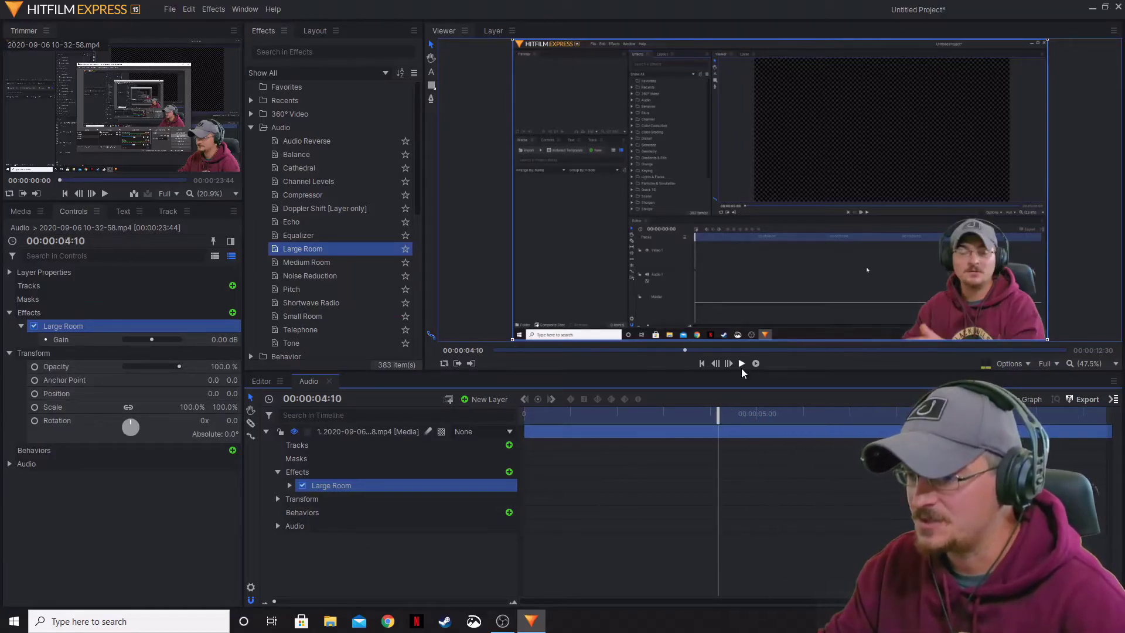
pyautogui.click(741, 363)
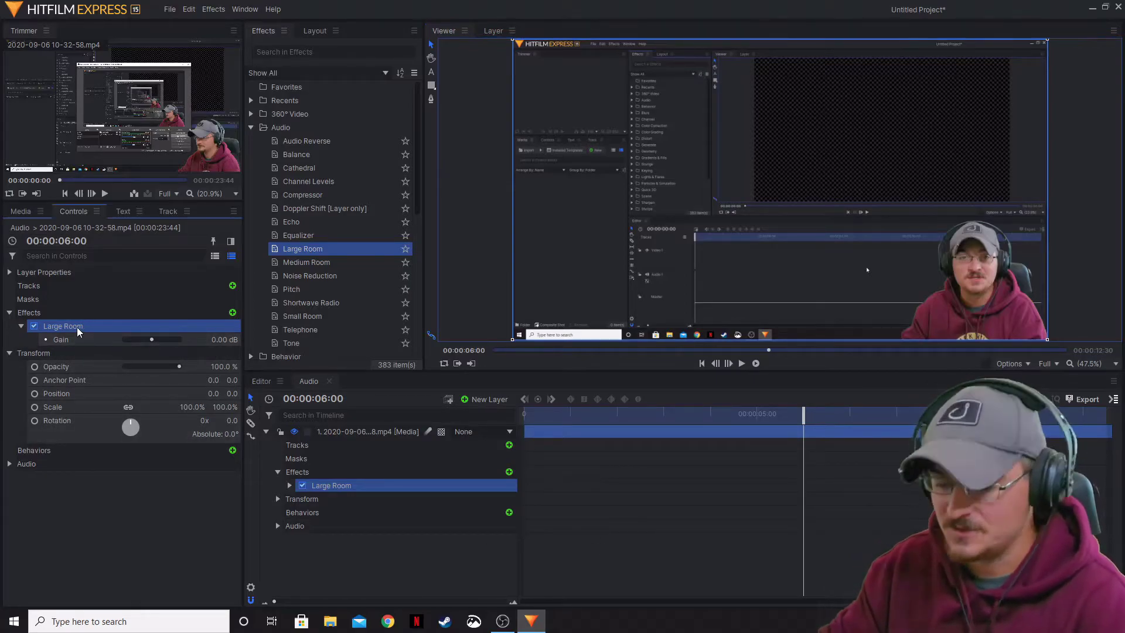
pyautogui.press('Delete')
# Apply Medium Room to the clip and delete it straight away
pyautogui.click(290, 263)
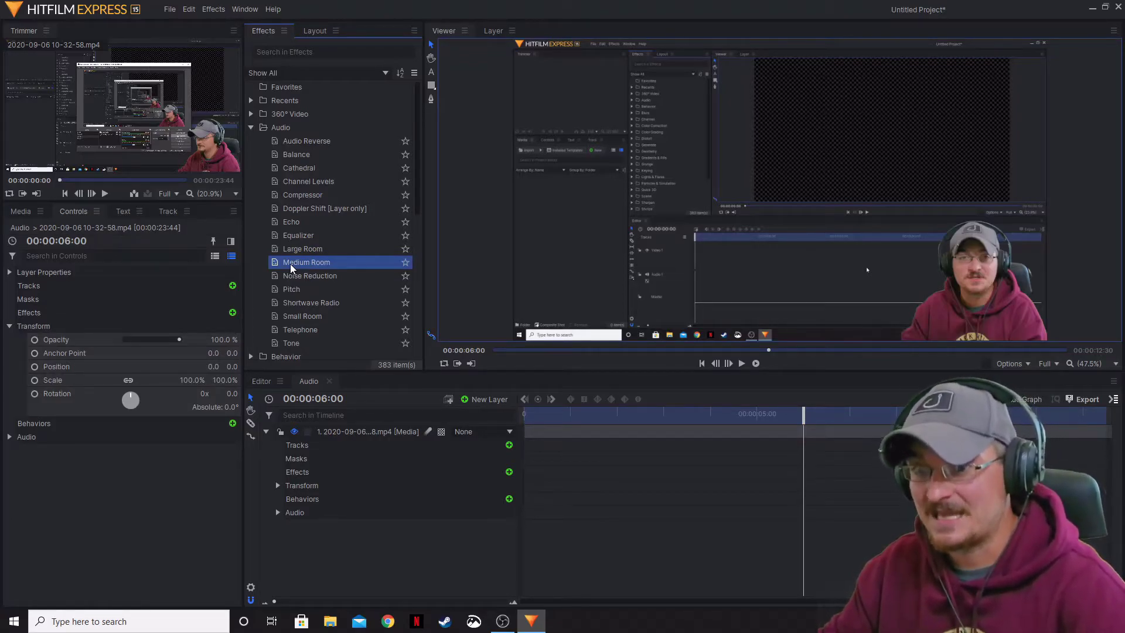
pyautogui.moveTo(290, 264); pyautogui.dragTo(343, 434)
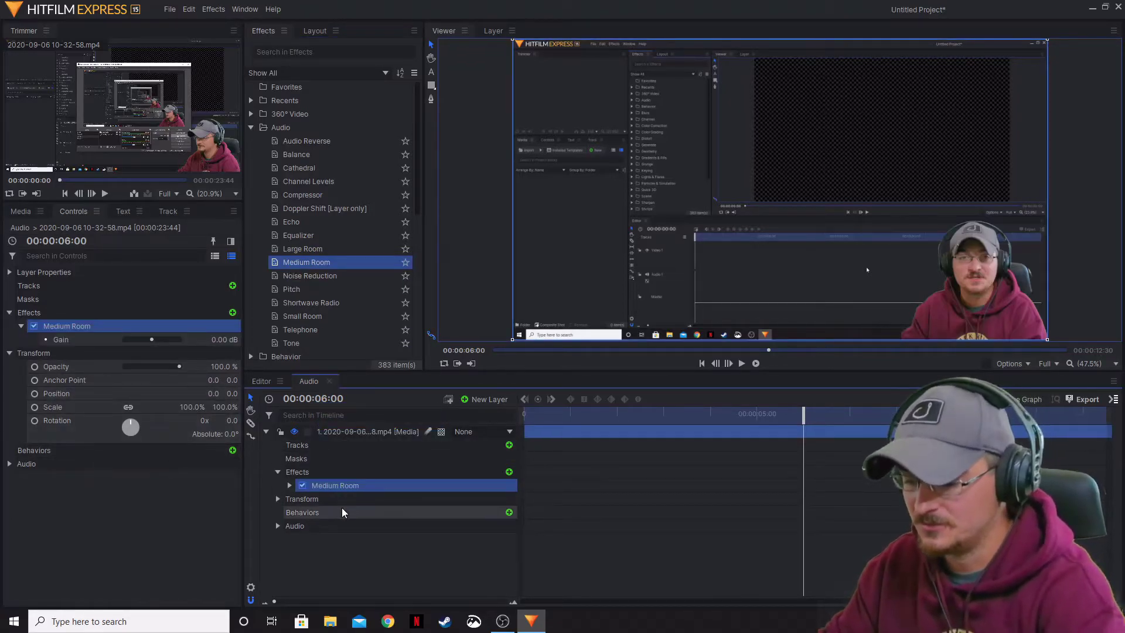
pyautogui.press('Delete')
# Apply Noise Reduction and capture a noise print near the start of the clip
pyautogui.click(321, 279)
pyautogui.moveTo(322, 278); pyautogui.dragTo(363, 437)
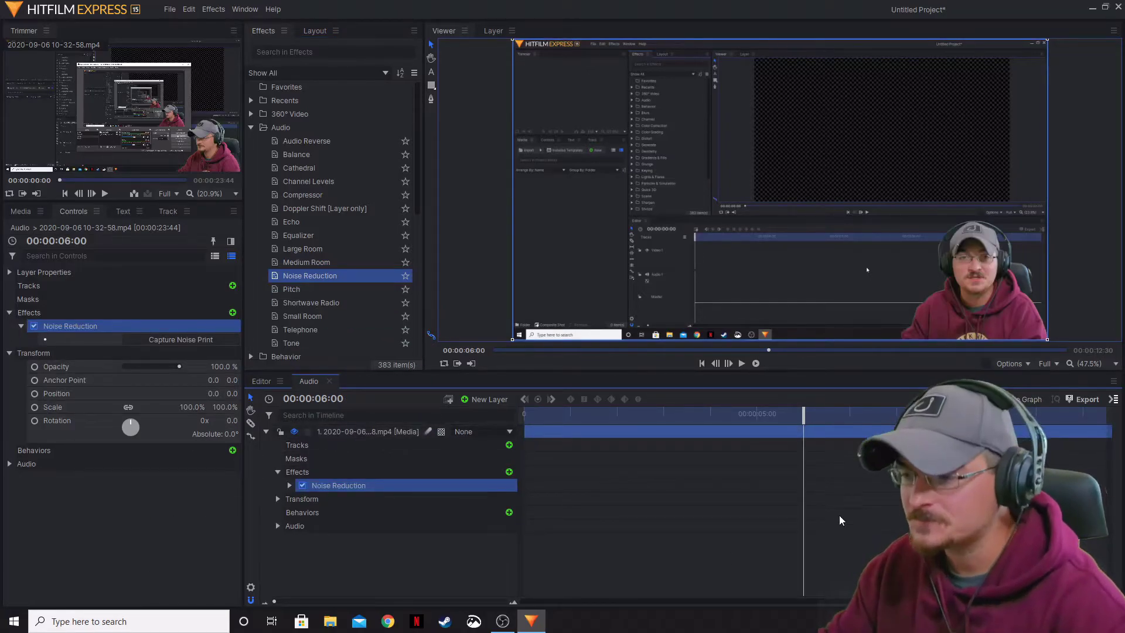
pyautogui.moveTo(807, 417); pyautogui.dragTo(1105, 439)
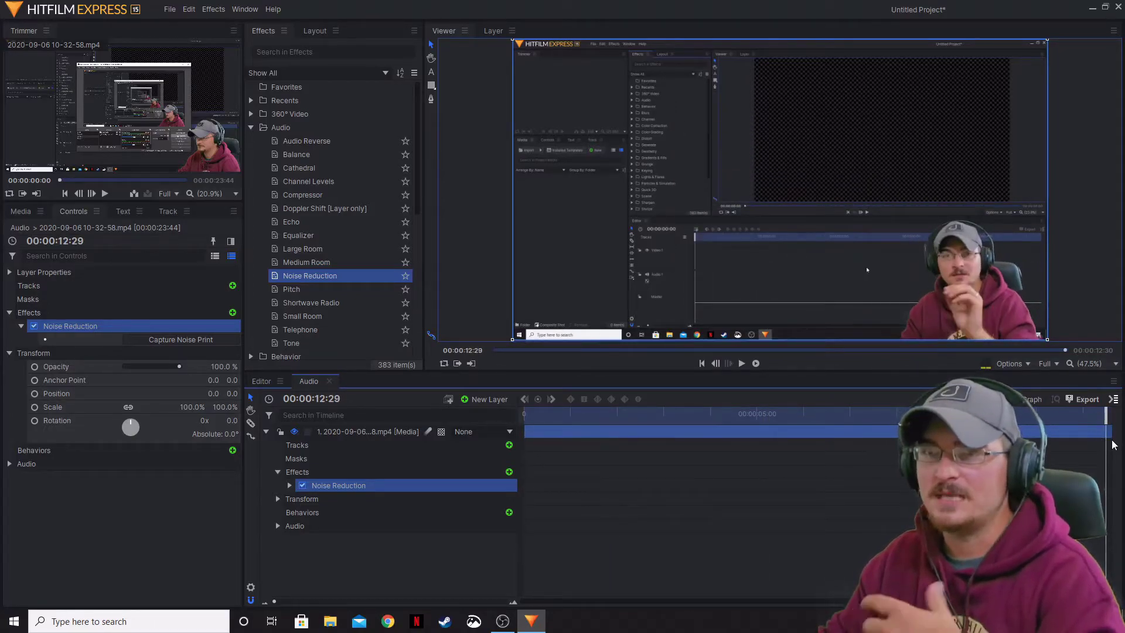
pyautogui.click(200, 340)
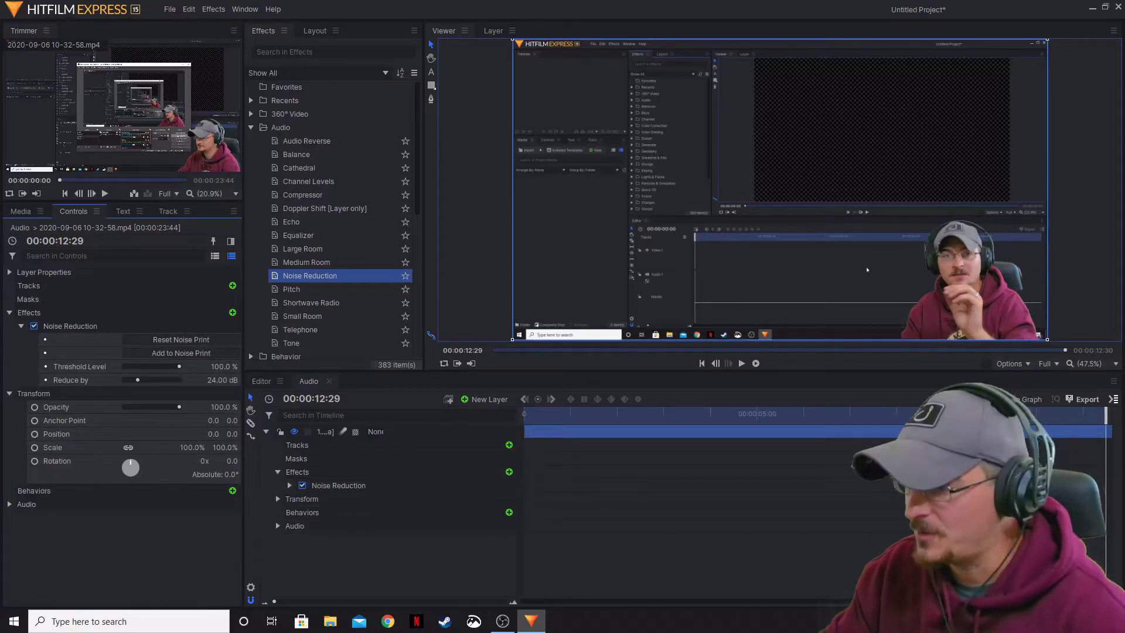
pyautogui.moveTo(1105, 413); pyautogui.dragTo(557, 418)
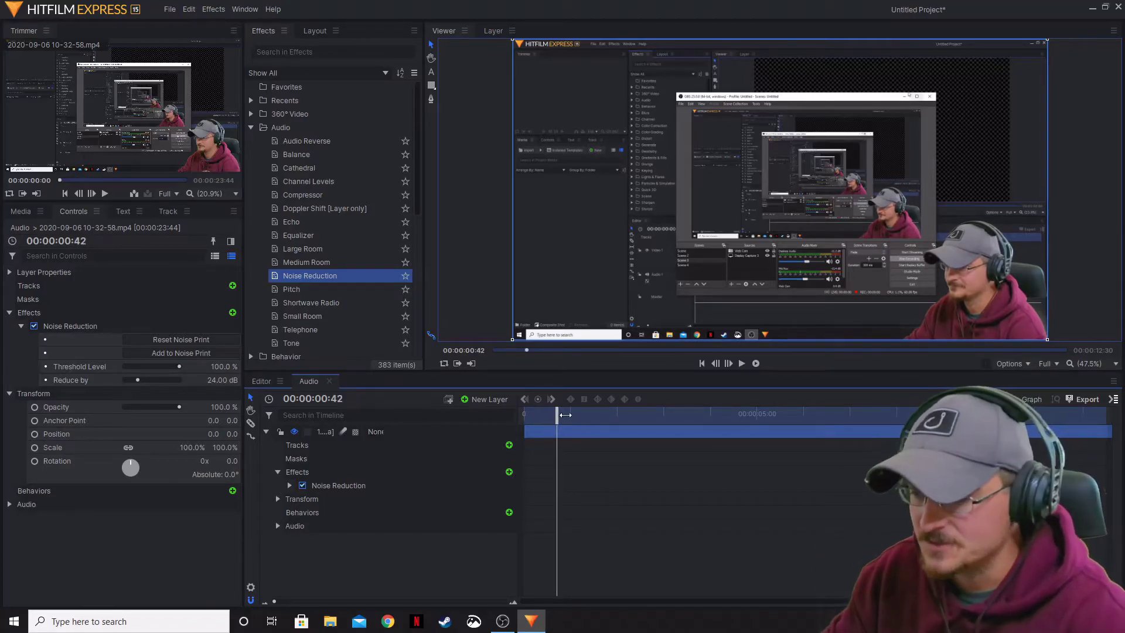
pyautogui.moveTo(565, 414); pyautogui.dragTo(542, 414)
# Reset and recapture the noise print at a quiet spot, scrub, then delete Noise Reduction
pyautogui.click(184, 342)
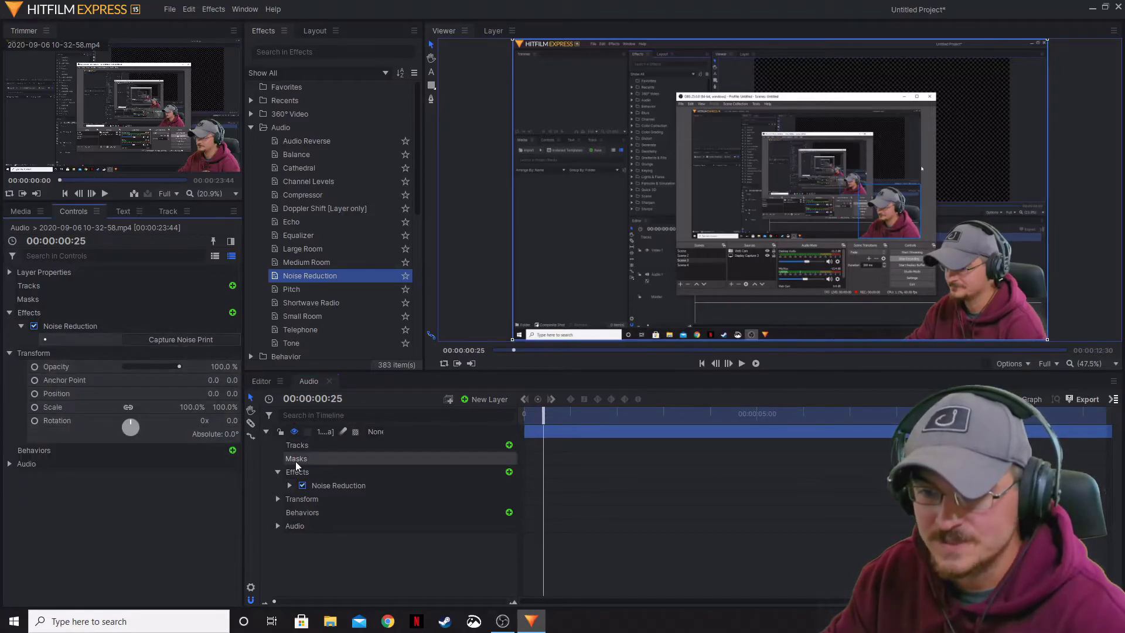
pyautogui.click(175, 342)
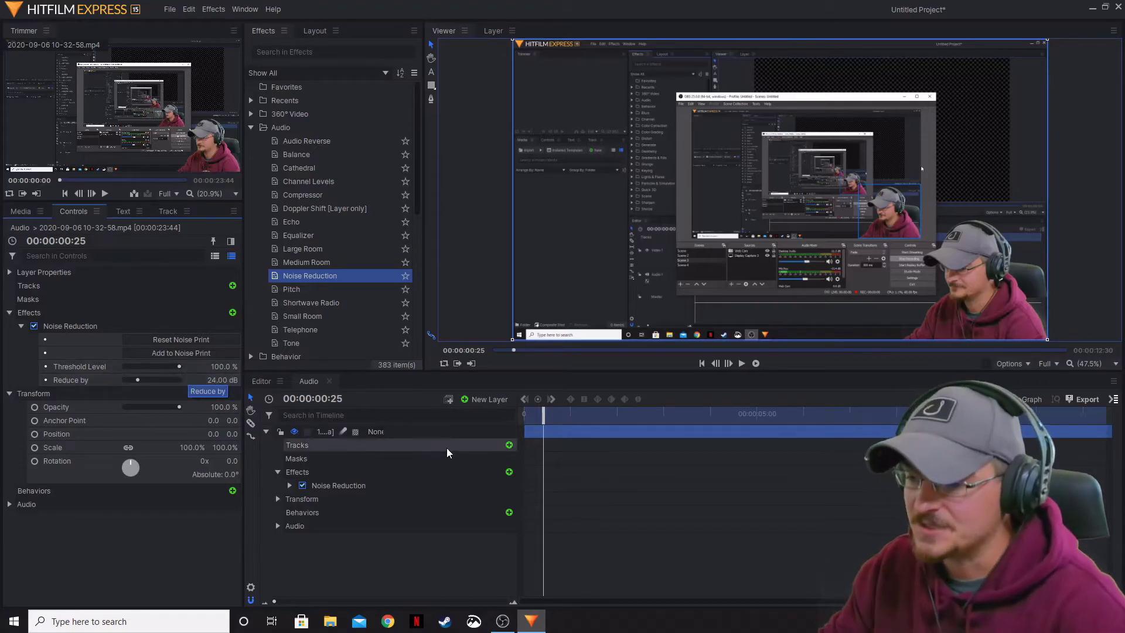
pyautogui.moveTo(544, 417)
pyautogui.mouseDown()
pyautogui.moveTo(573, 417)
pyautogui.moveTo(532, 414)
pyautogui.mouseUp()
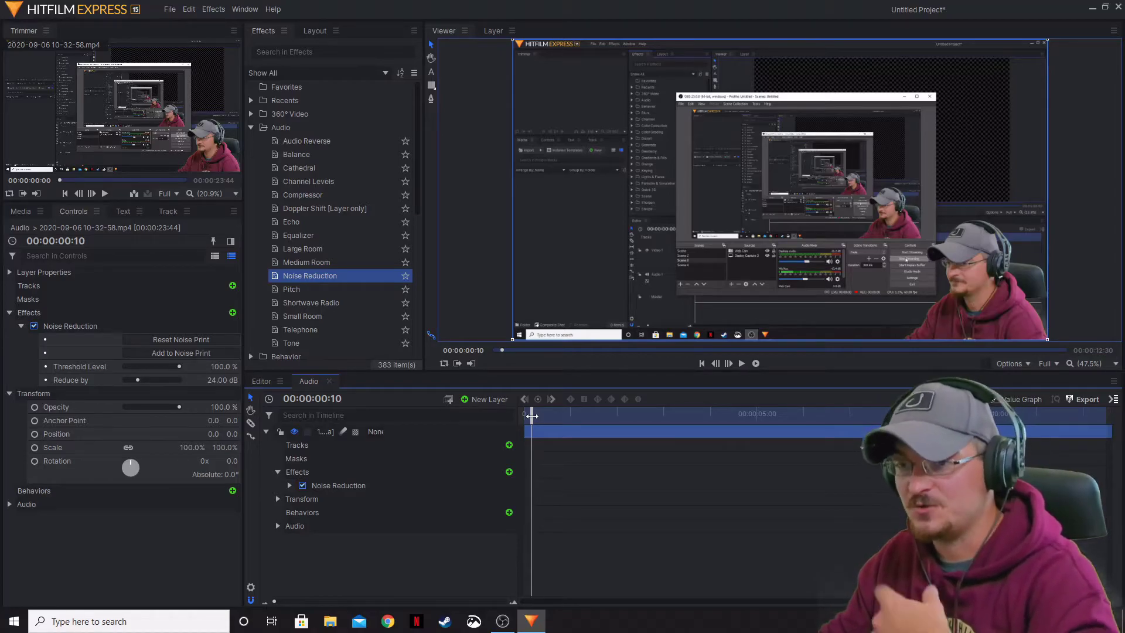
pyautogui.moveTo(531, 415)
pyautogui.mouseDown()
pyautogui.moveTo(779, 416)
pyautogui.moveTo(529, 416)
pyautogui.mouseUp()
pyautogui.click(90, 326)
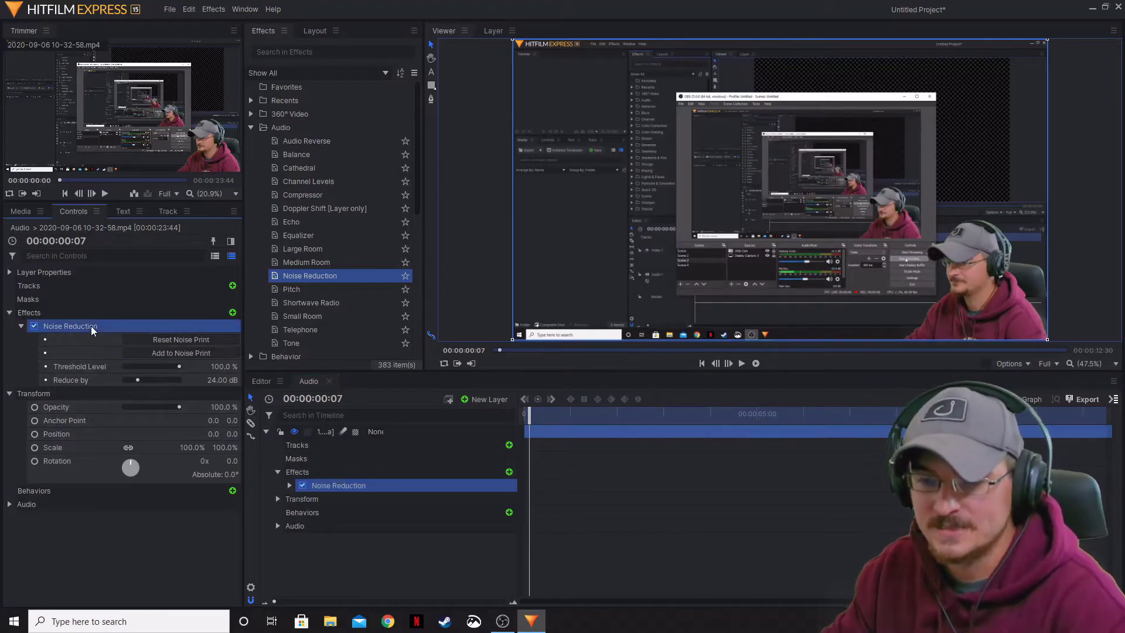
pyautogui.press('Delete')
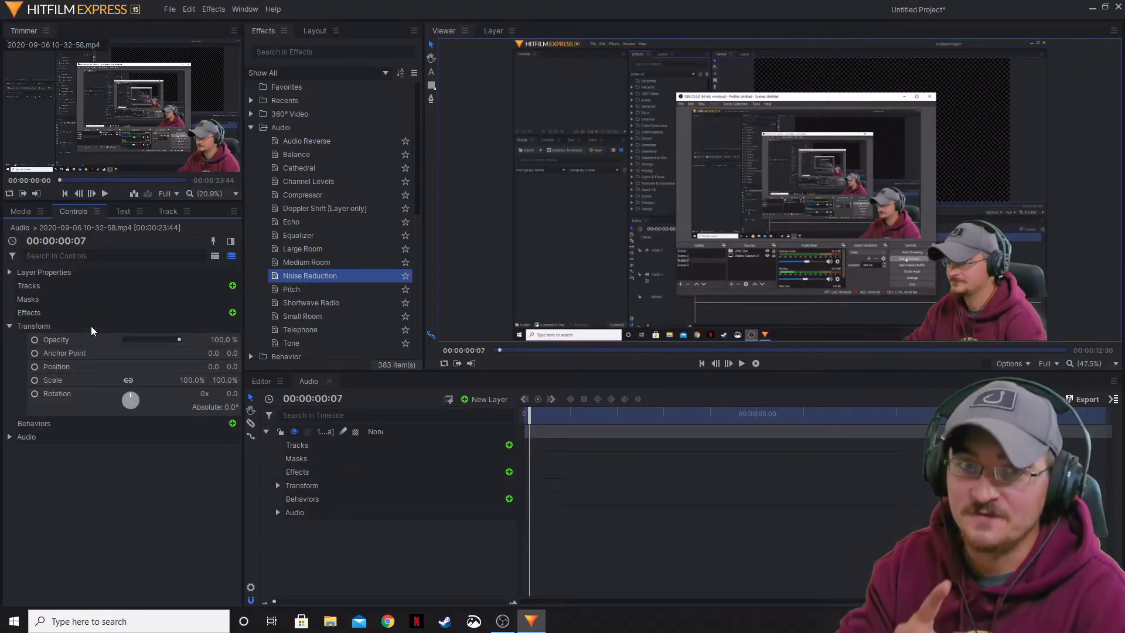
# Apply the Pitch effect to the audio layer and play from about 3.5 seconds
pyautogui.click(291, 289)
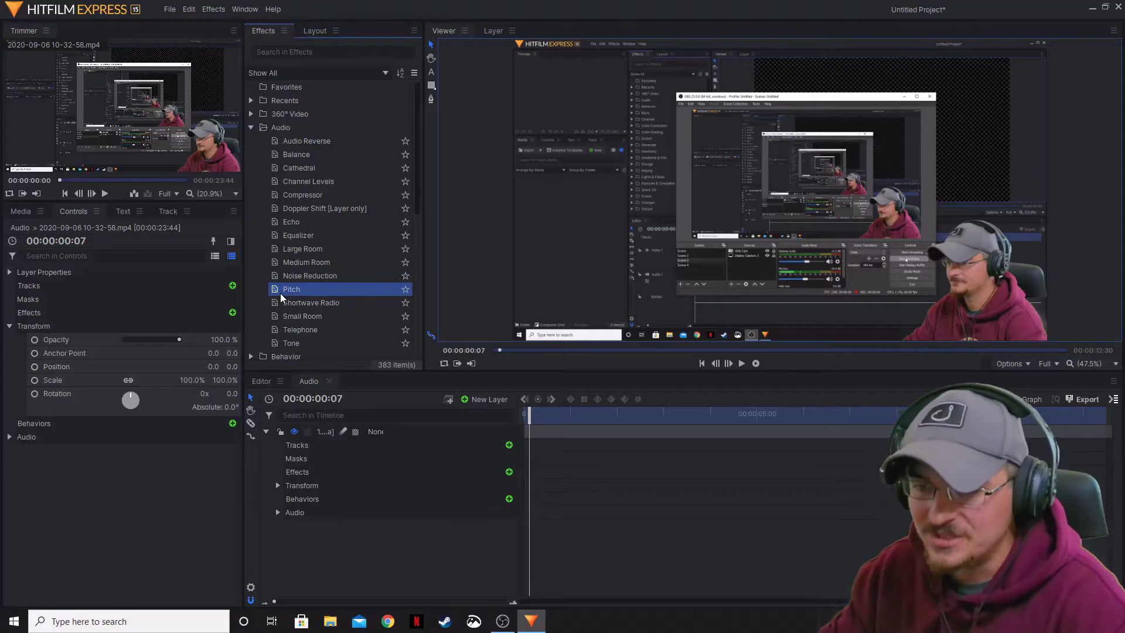
pyautogui.moveTo(291, 288); pyautogui.dragTo(338, 434)
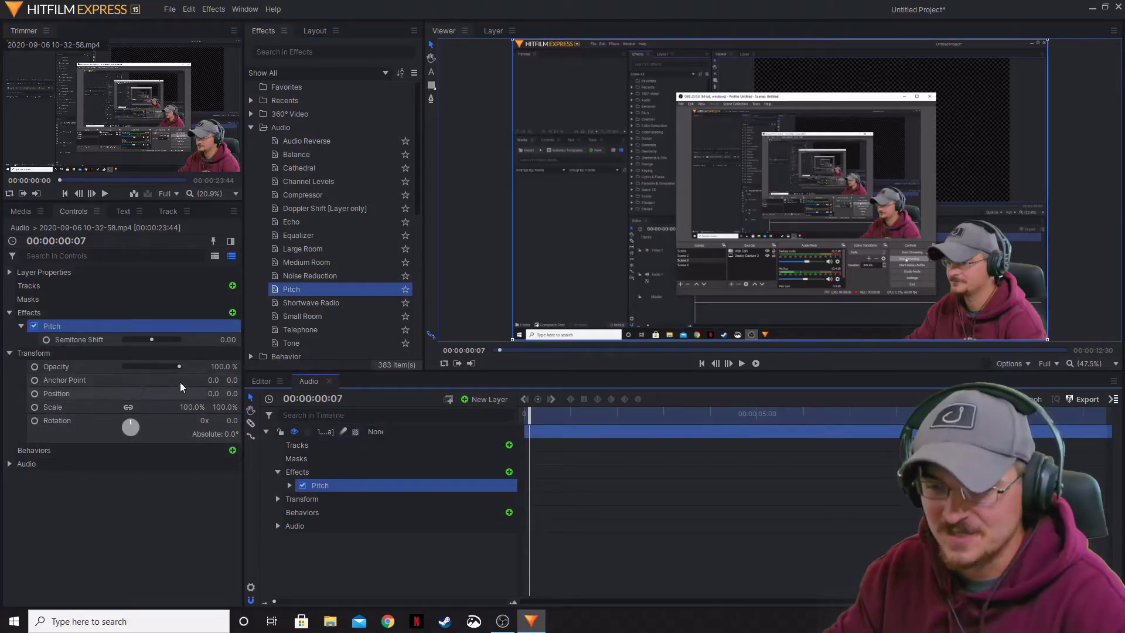
pyautogui.click(697, 415)
pyautogui.click(741, 363)
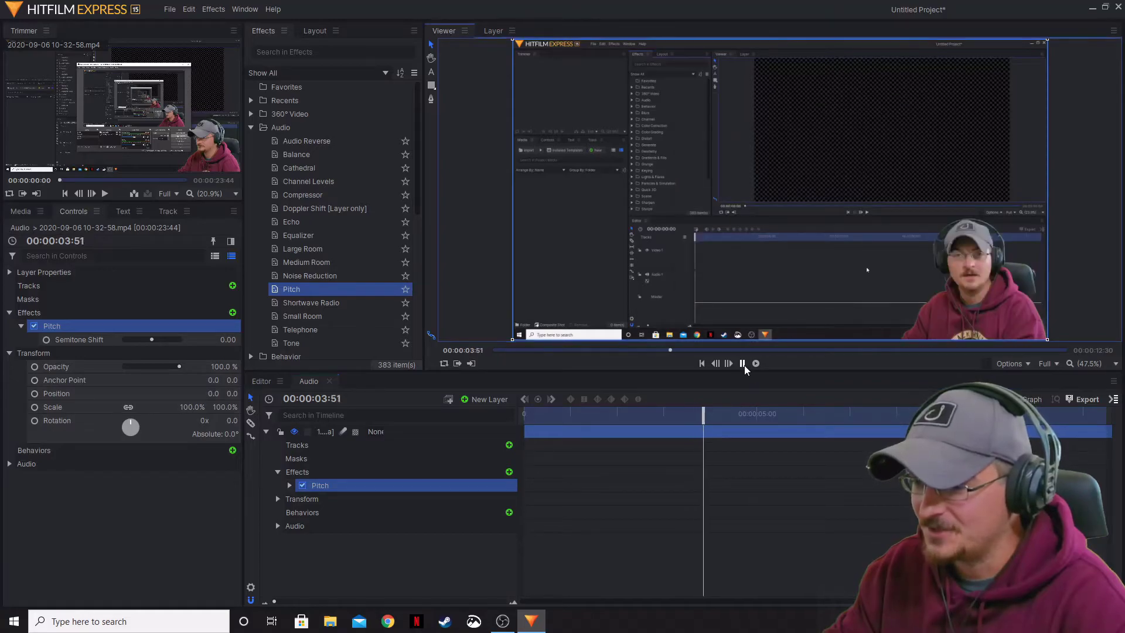
# Lower Pitch's Semitone Shift to -17.28, audition it, then delete Pitch from the layer
pyautogui.moveTo(152, 339); pyautogui.dragTo(187, 340)
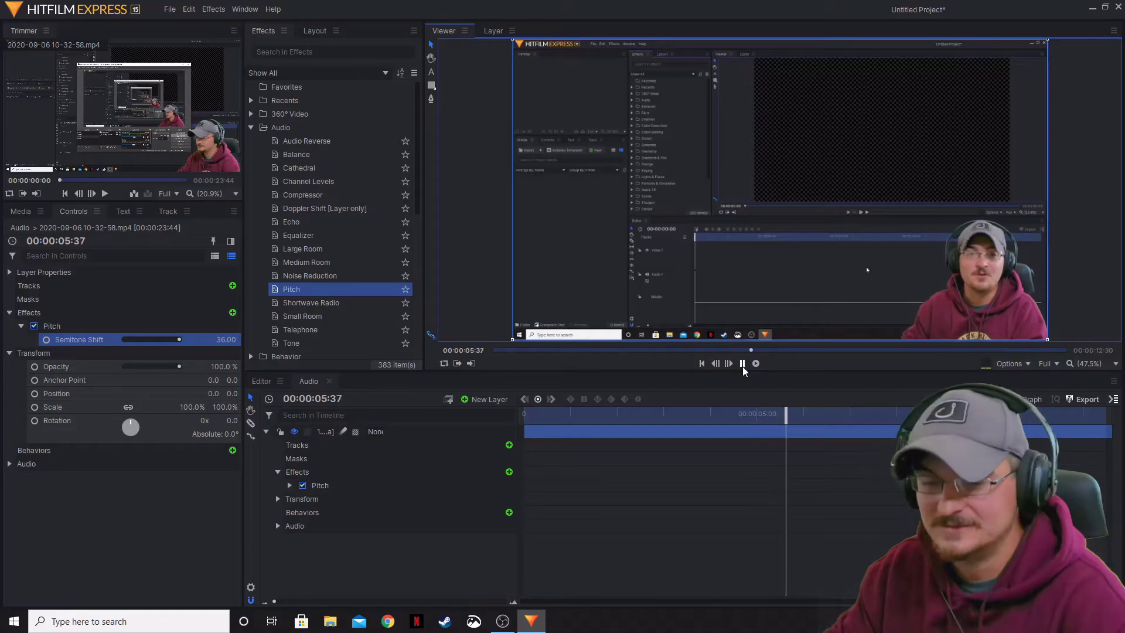
pyautogui.moveTo(145, 345); pyautogui.dragTo(138, 341)
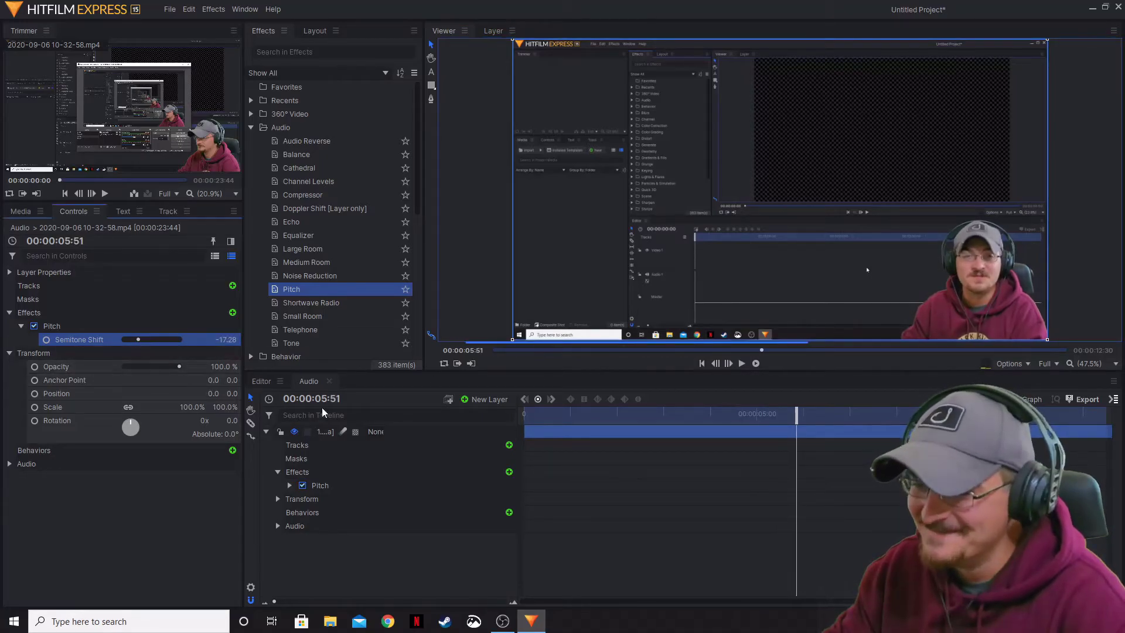
pyautogui.click(742, 364)
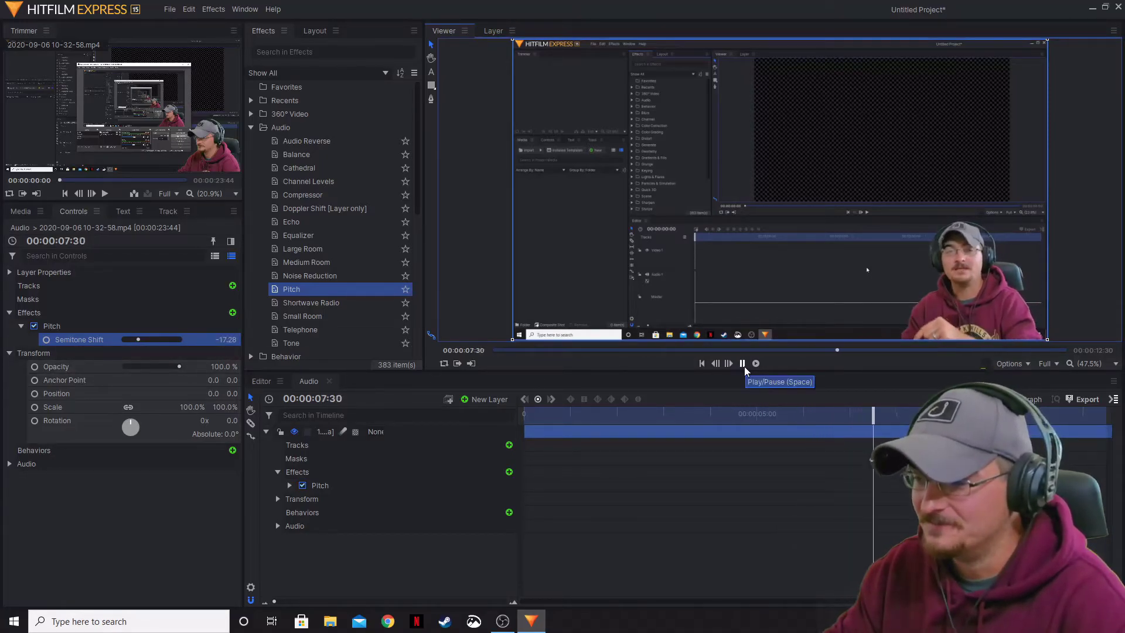
pyautogui.click(742, 363)
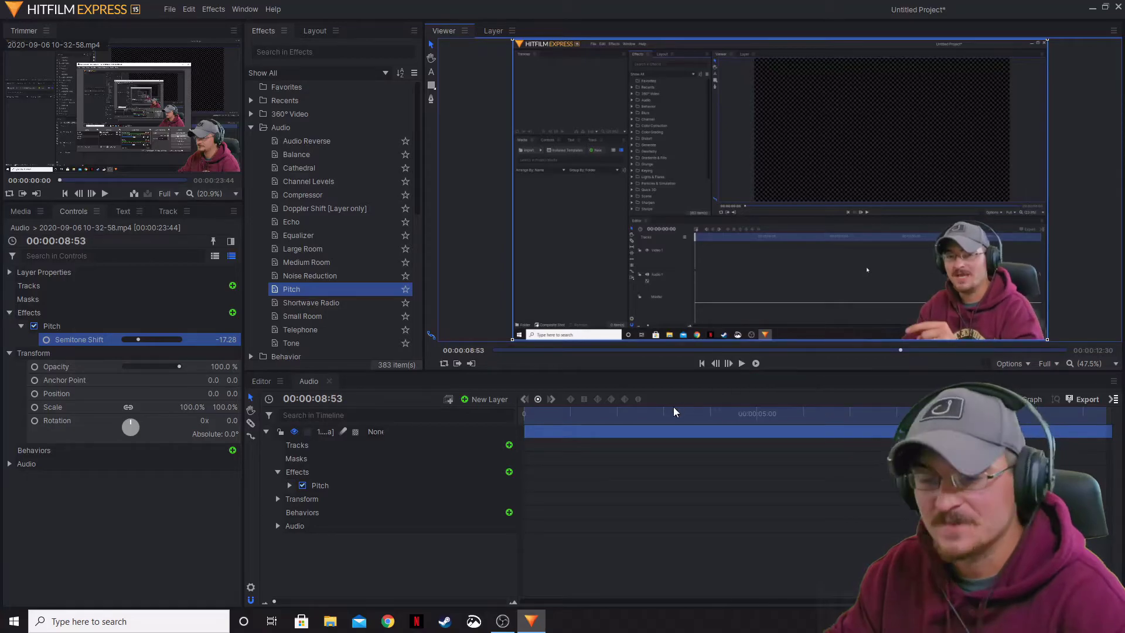
pyautogui.click(60, 327)
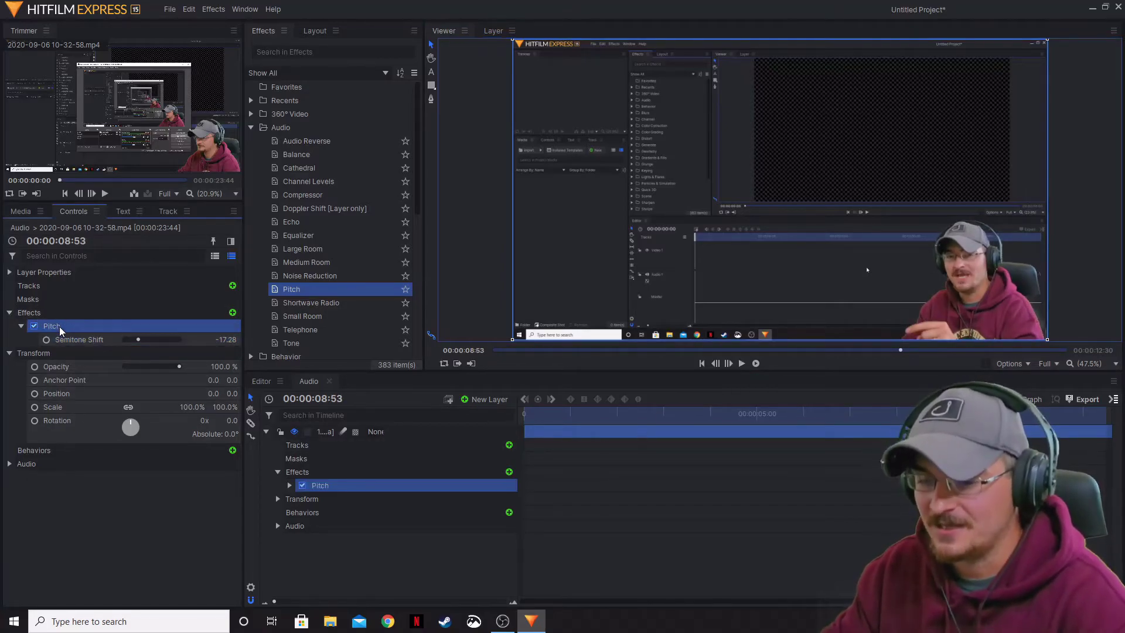
pyautogui.press('Delete')
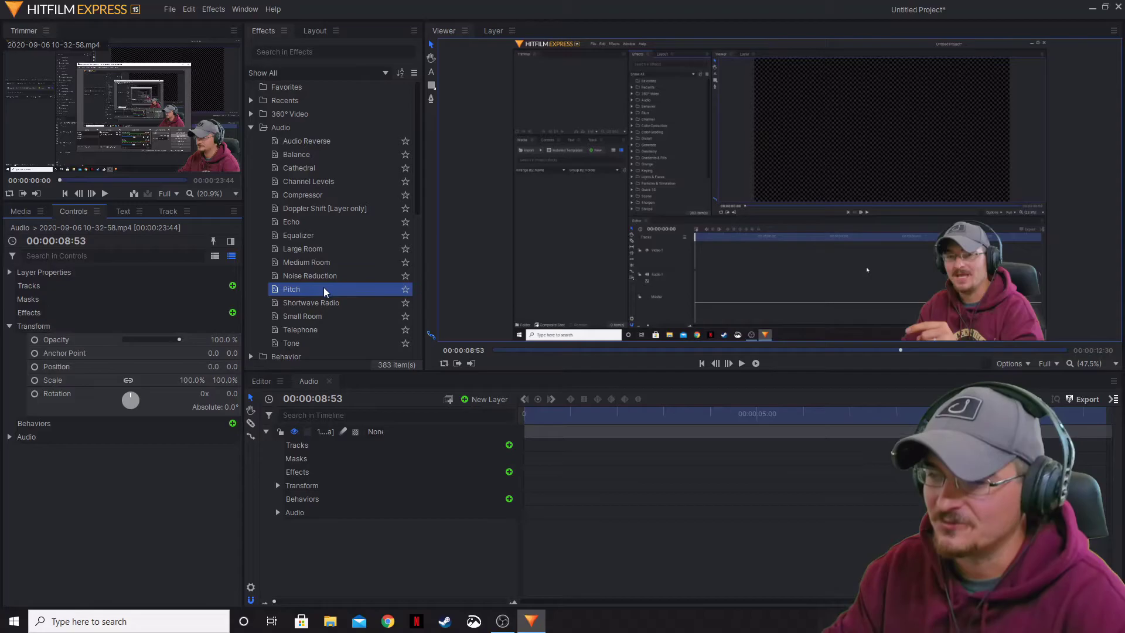
# Add Shortwave Radio to the audio layer, preview it from about four seconds, then delete it
pyautogui.scroll(-1, 326, 290)
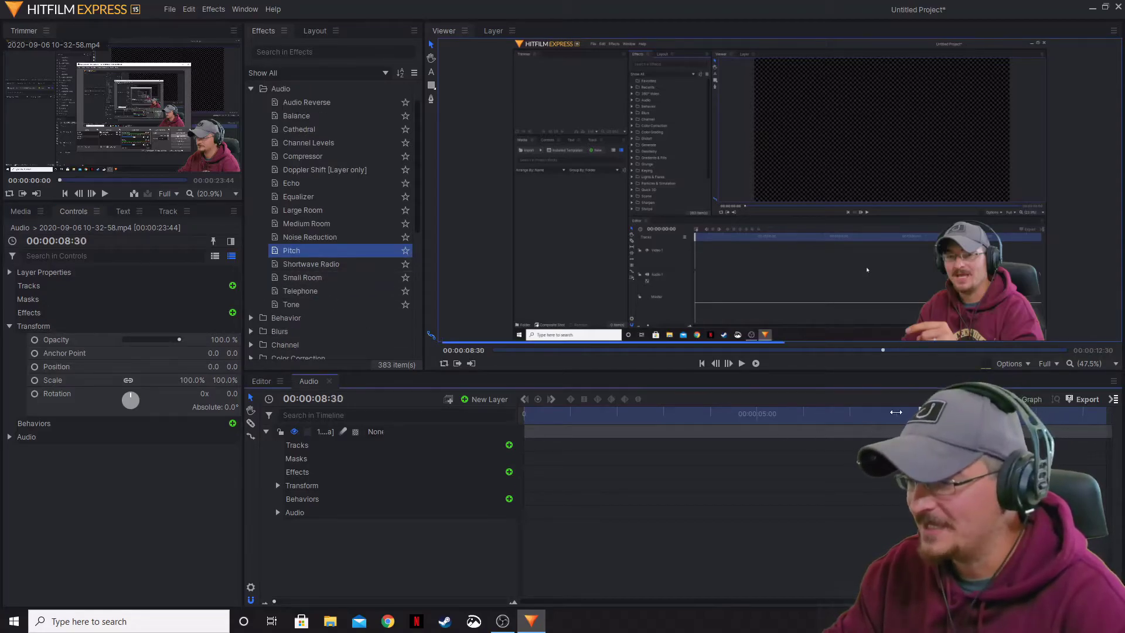
pyautogui.moveTo(820, 414); pyautogui.dragTo(715, 414)
pyautogui.moveTo(292, 270); pyautogui.dragTo(352, 436)
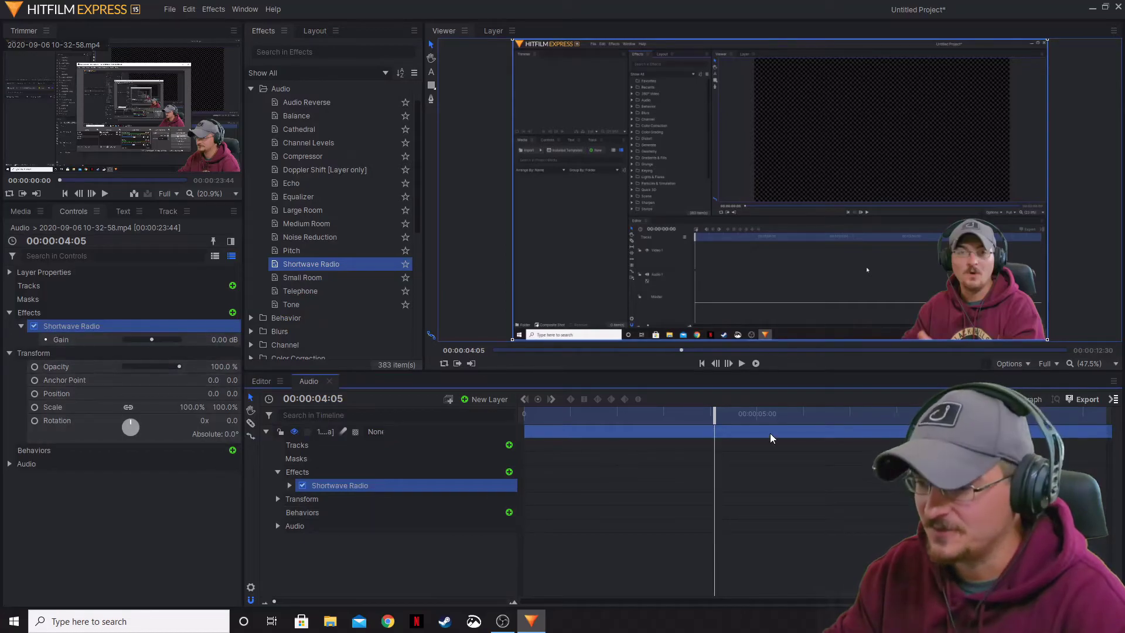
pyautogui.click(742, 364)
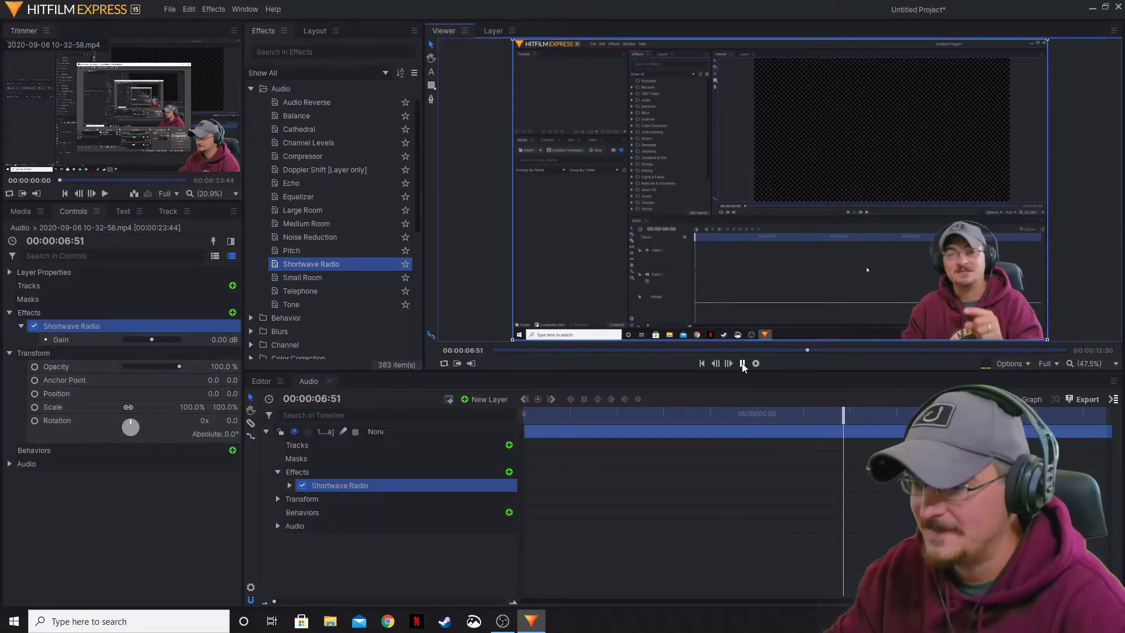
pyautogui.click(742, 364)
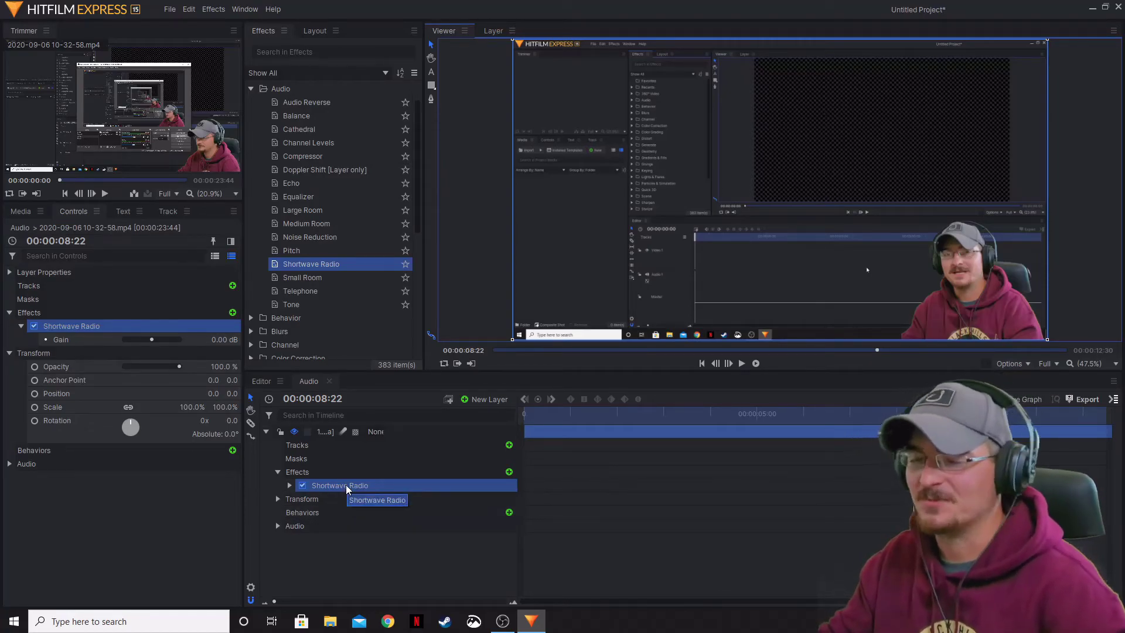
pyautogui.click(70, 332)
pyautogui.press('Delete')
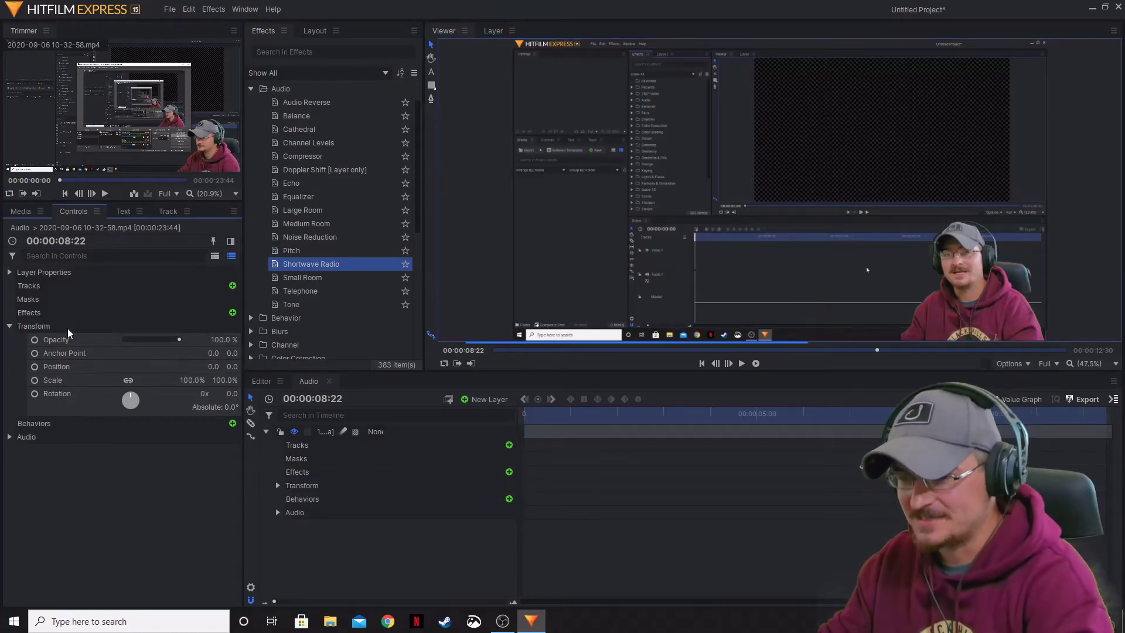
# Add Telephone to the audio layer, play it from near the start, then delete it
pyautogui.click(333, 279)
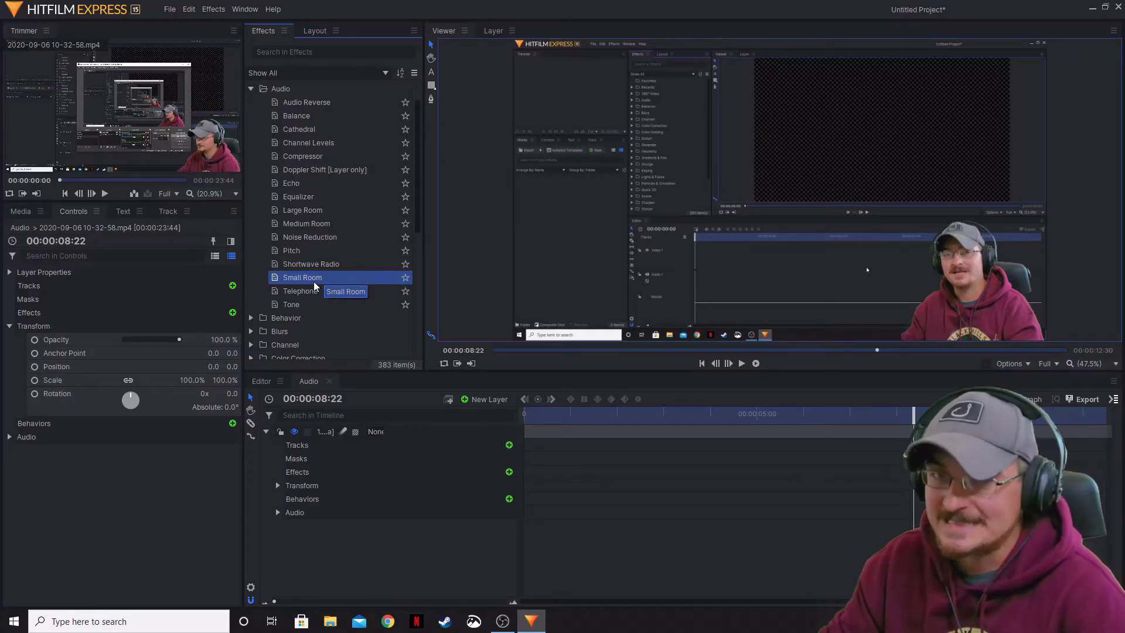
pyautogui.moveTo(310, 291); pyautogui.dragTo(337, 448)
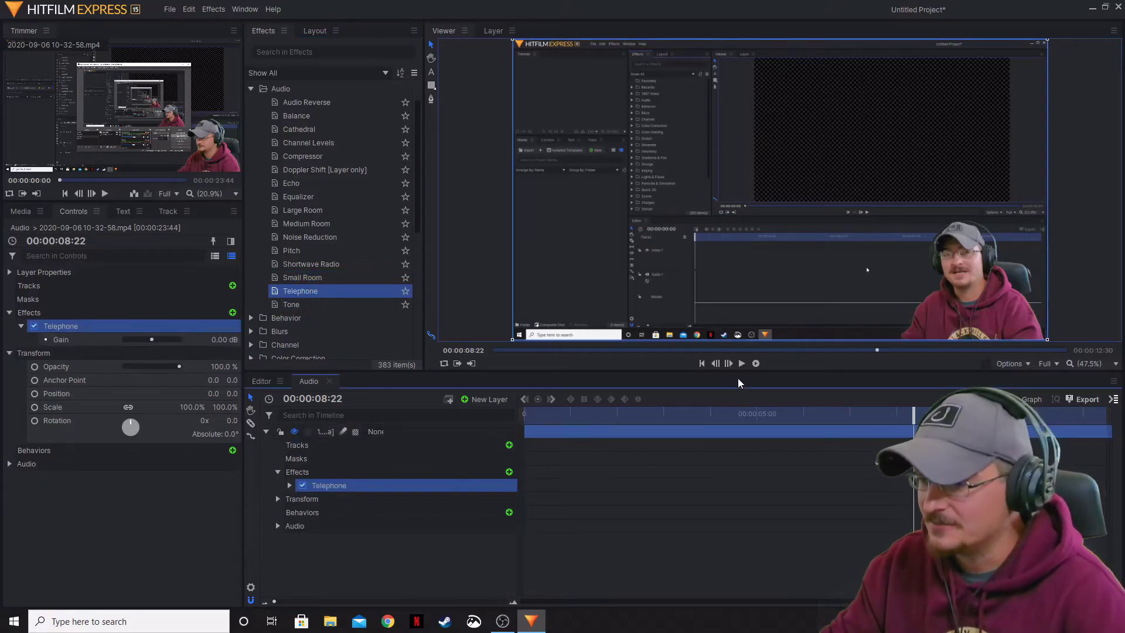
pyautogui.moveTo(910, 417); pyautogui.dragTo(647, 417)
pyautogui.click(743, 363)
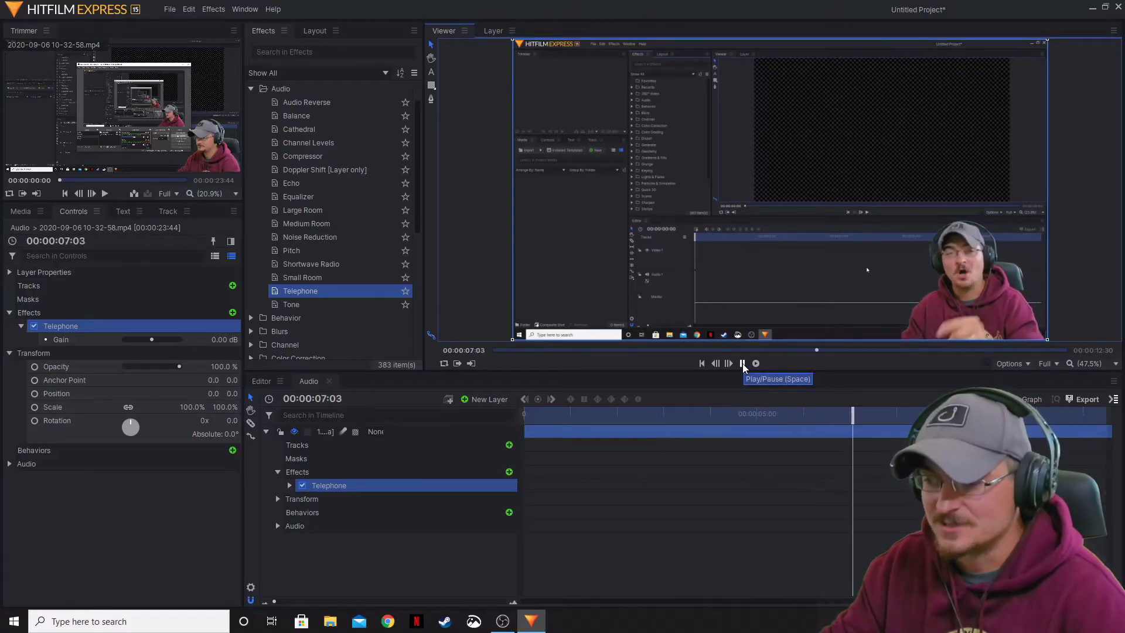
pyautogui.click(743, 363)
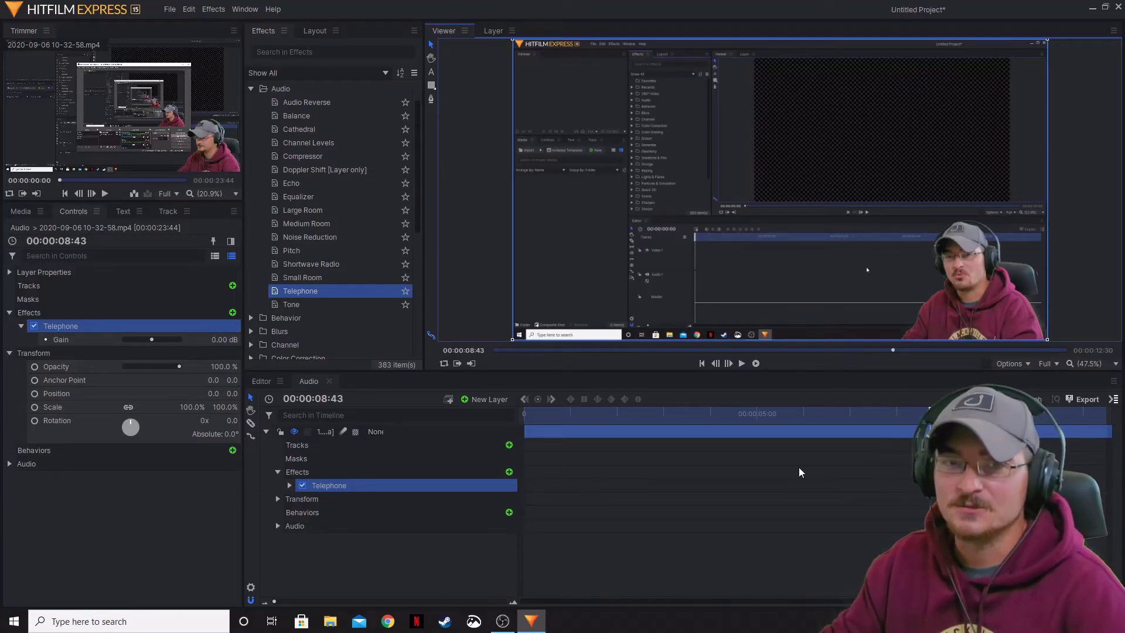
pyautogui.click(827, 414)
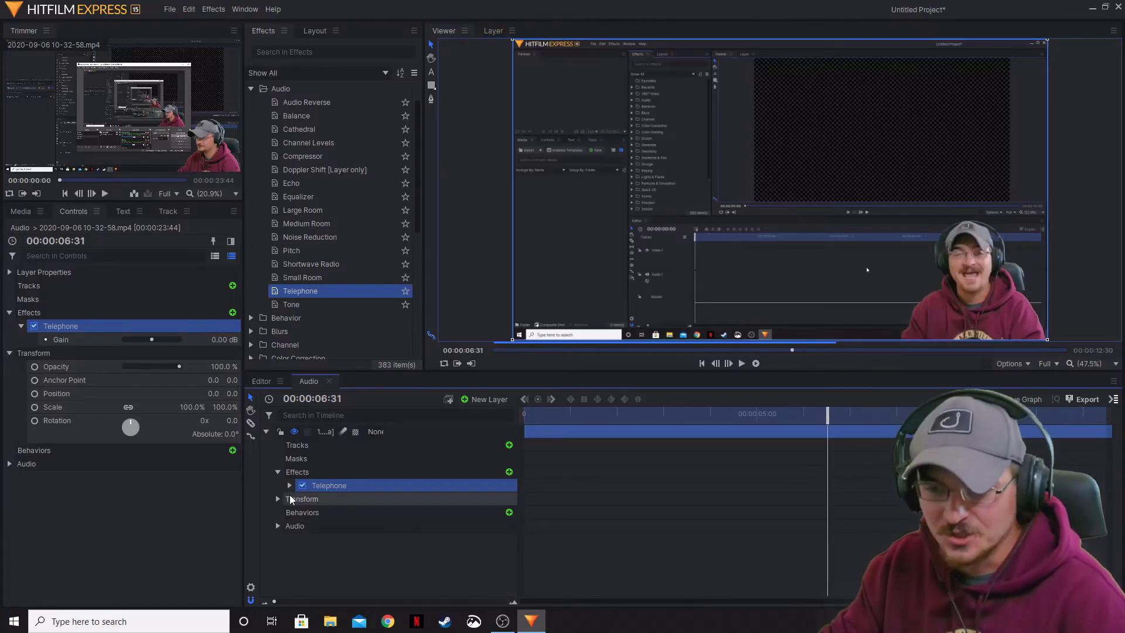
pyautogui.press('Delete')
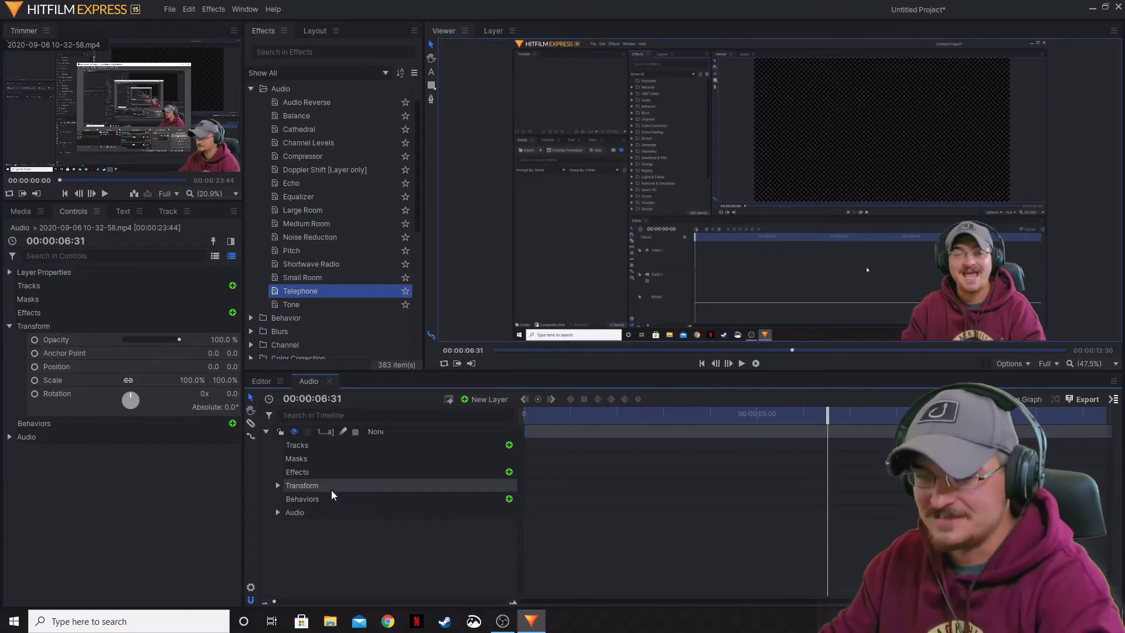
# Add Tone to the audio layer and play its default 400 Hz sine from about five seconds
pyautogui.click(300, 306)
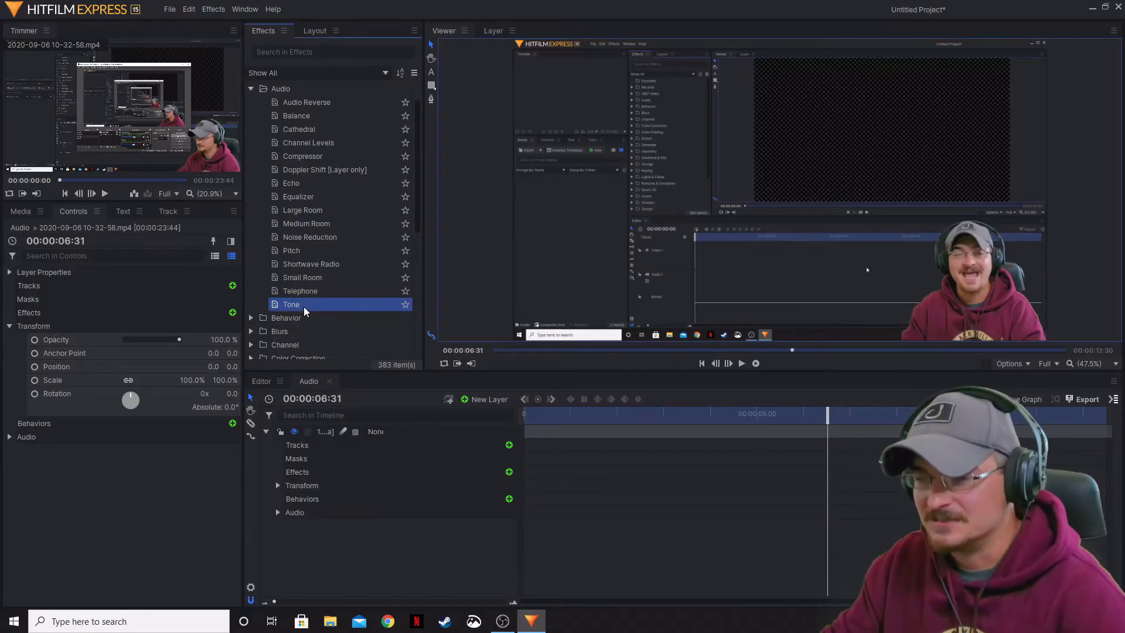
pyautogui.moveTo(304, 311); pyautogui.dragTo(316, 431)
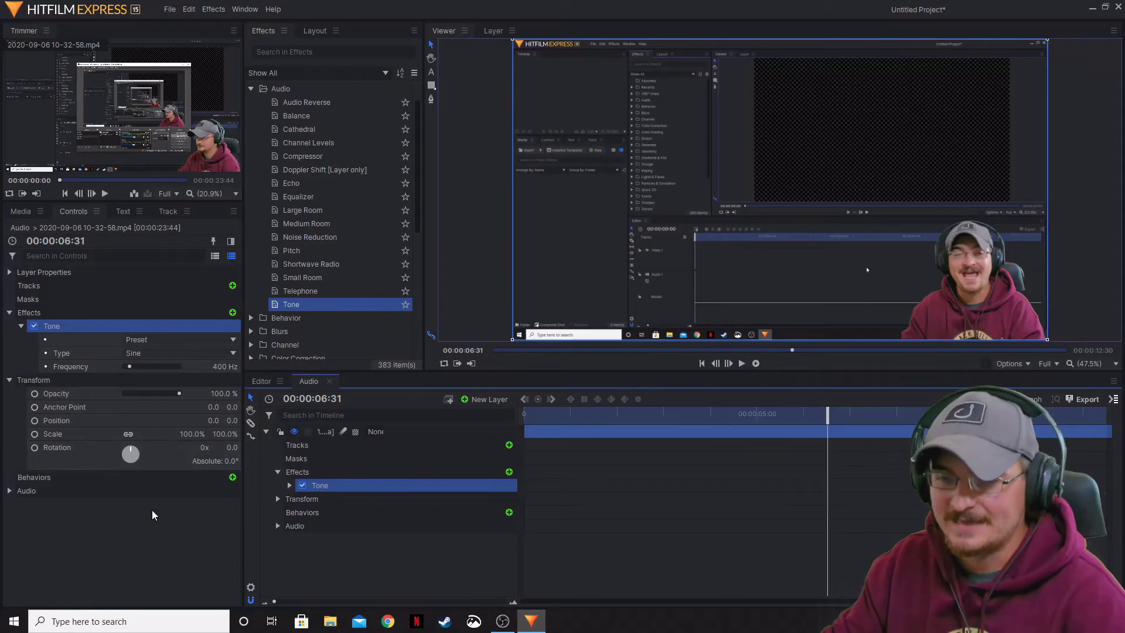
pyautogui.moveTo(830, 429); pyautogui.dragTo(762, 430)
pyautogui.click(742, 363)
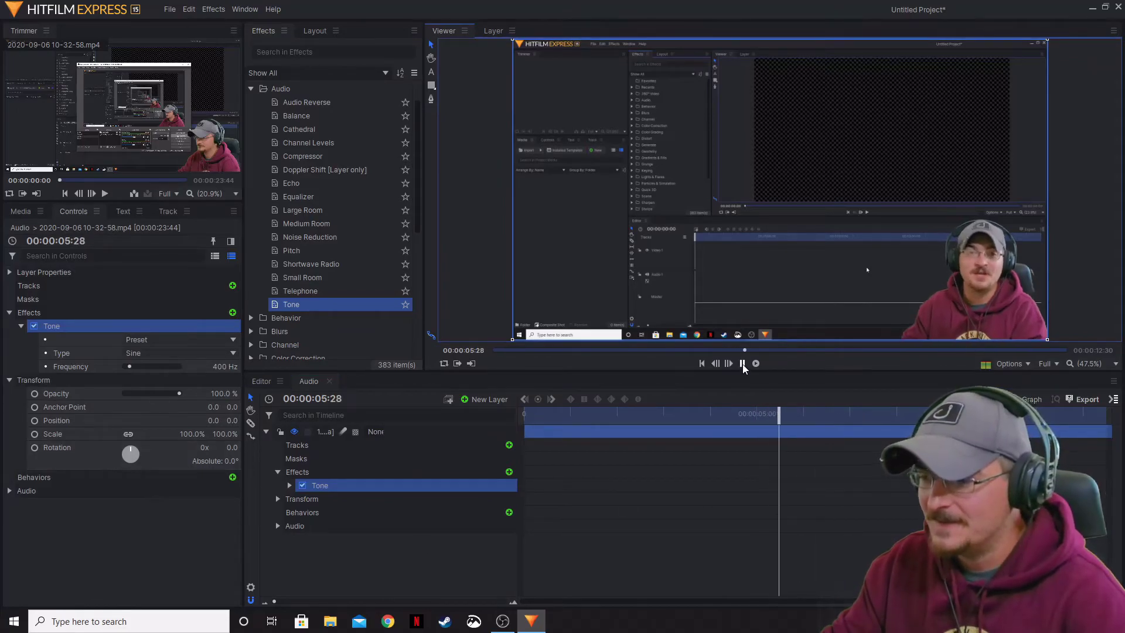
pyautogui.click(741, 363)
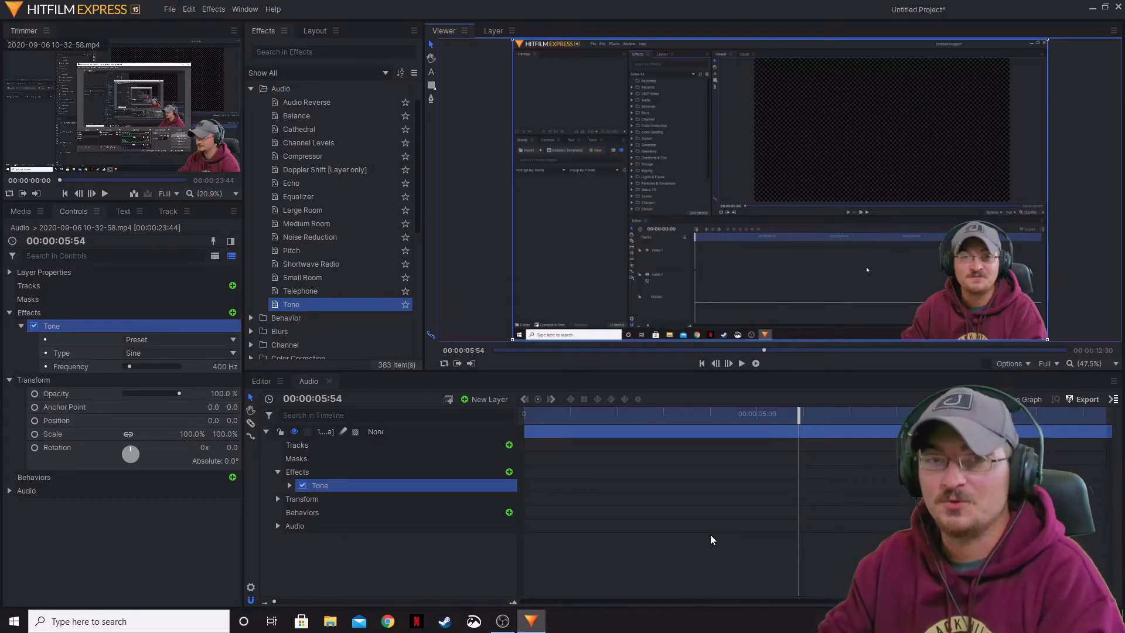
# Play the Tone effect with the E4 preset, then try C5 and settle on F#4
pyautogui.click(180, 340)
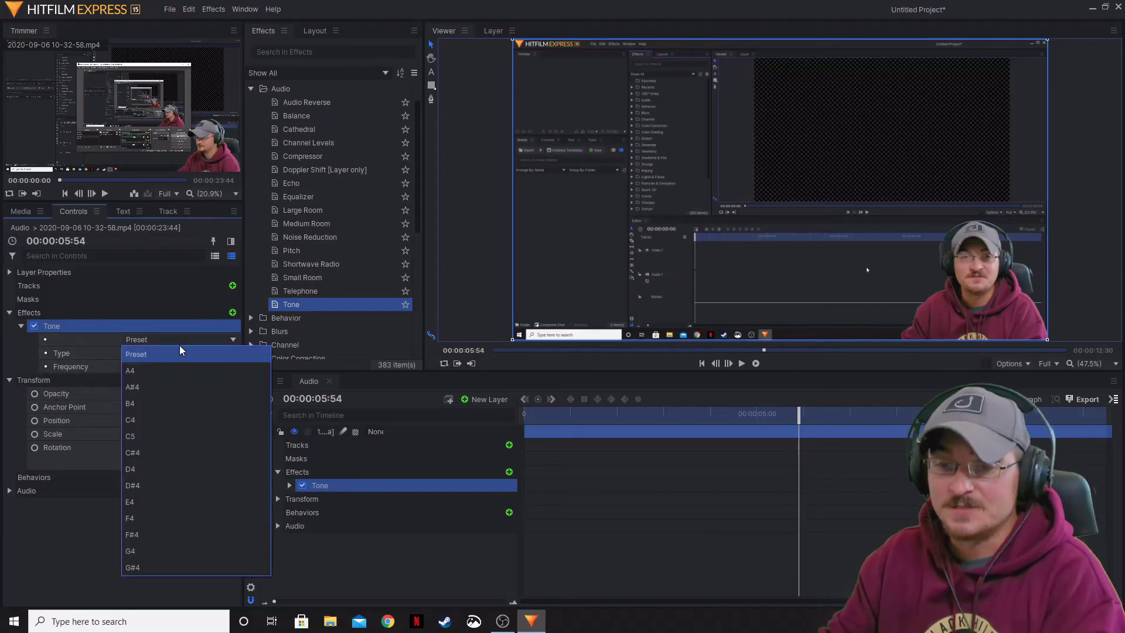
pyautogui.click(178, 501)
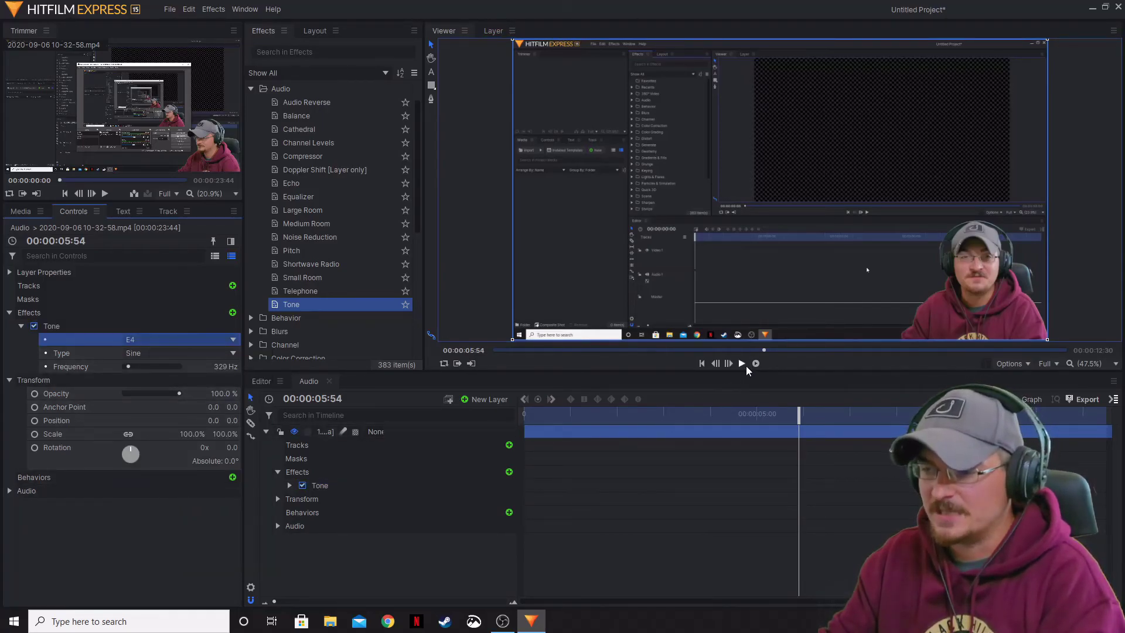
pyautogui.press('space')
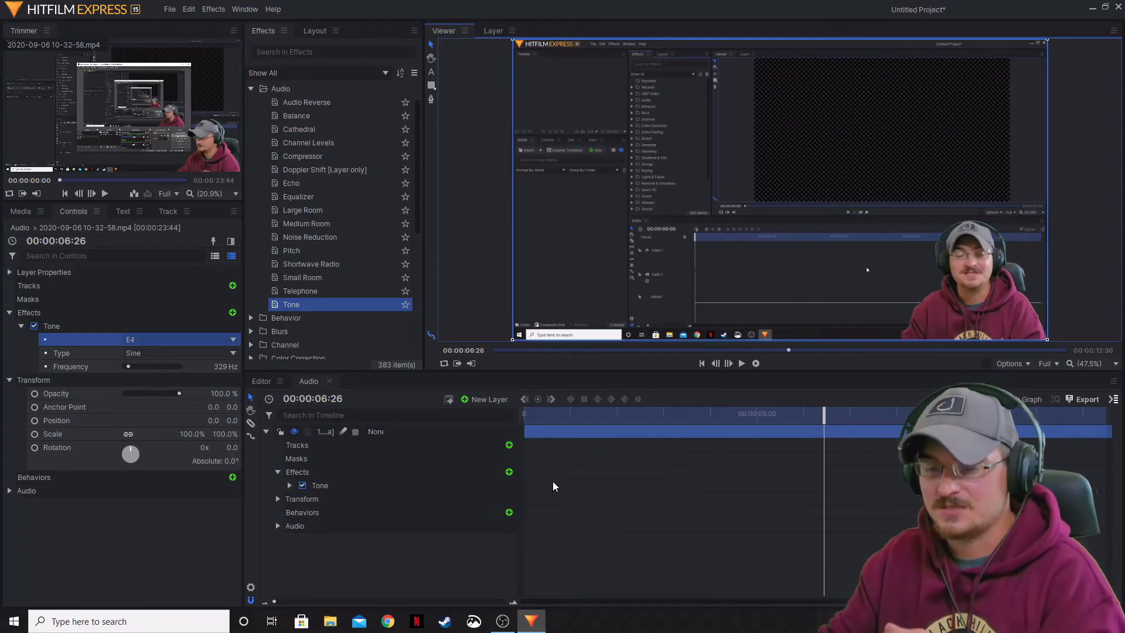
pyautogui.click(233, 340)
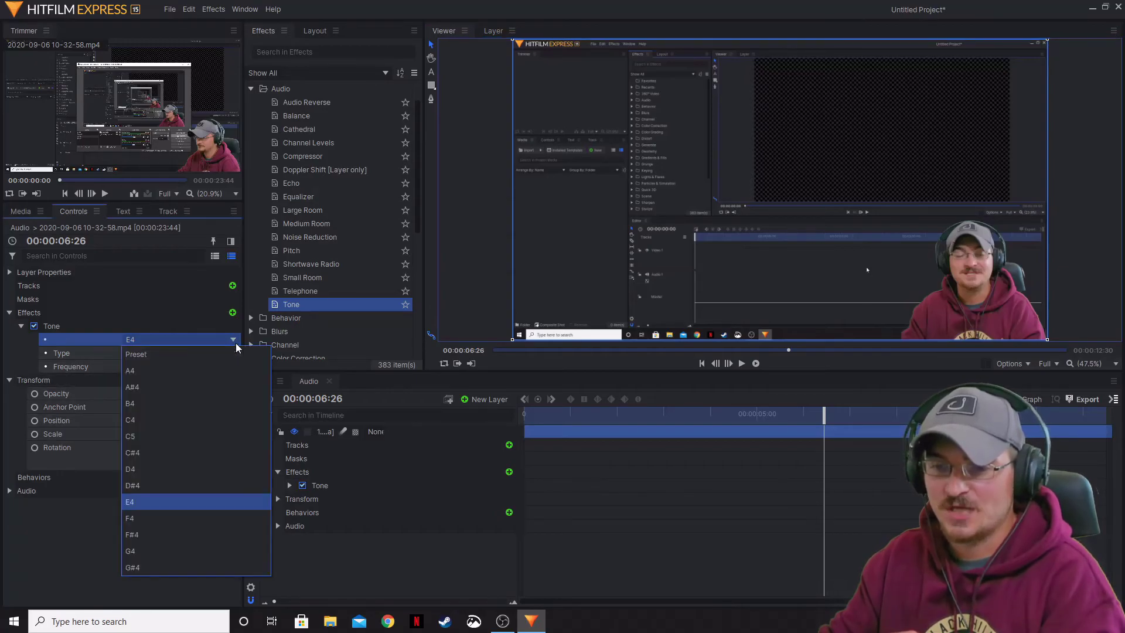
pyautogui.click(177, 436)
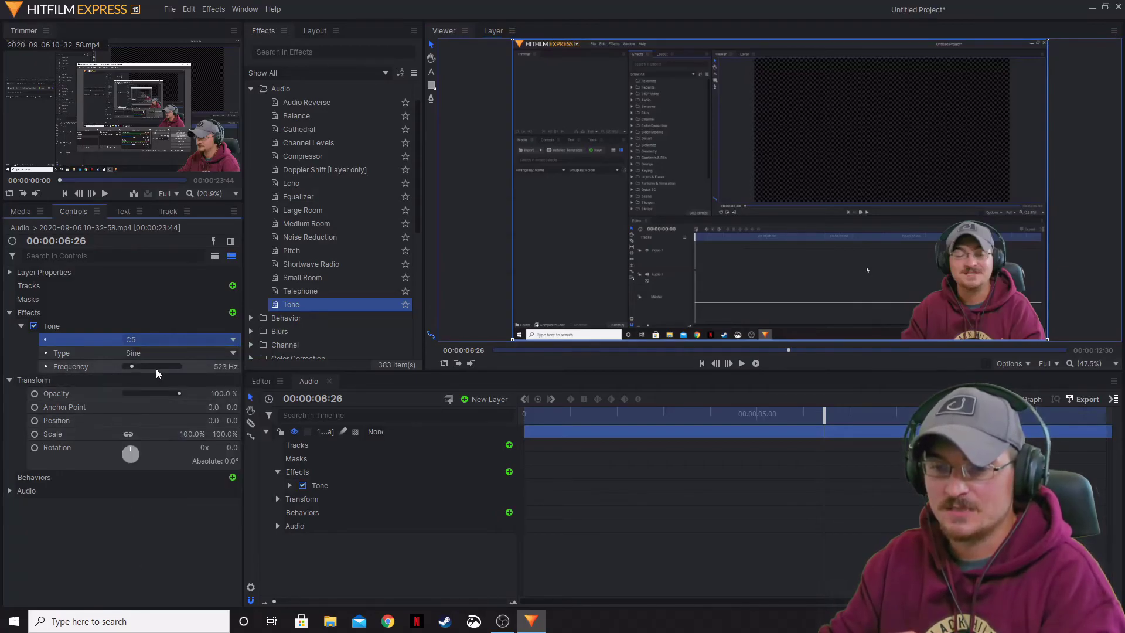
pyautogui.click(231, 341)
pyautogui.click(156, 534)
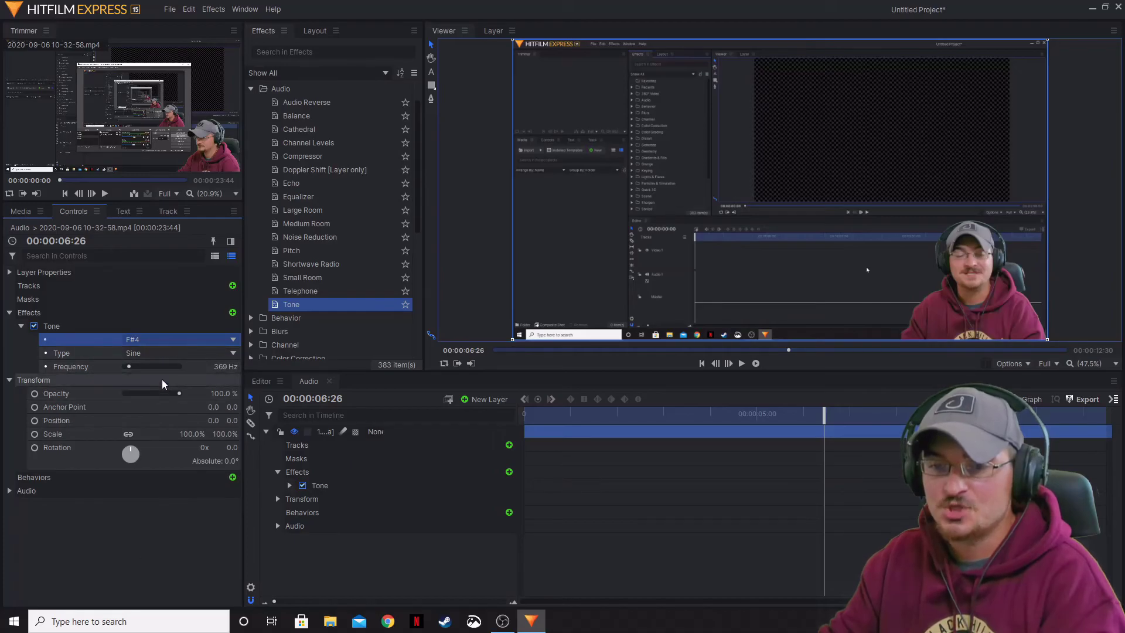